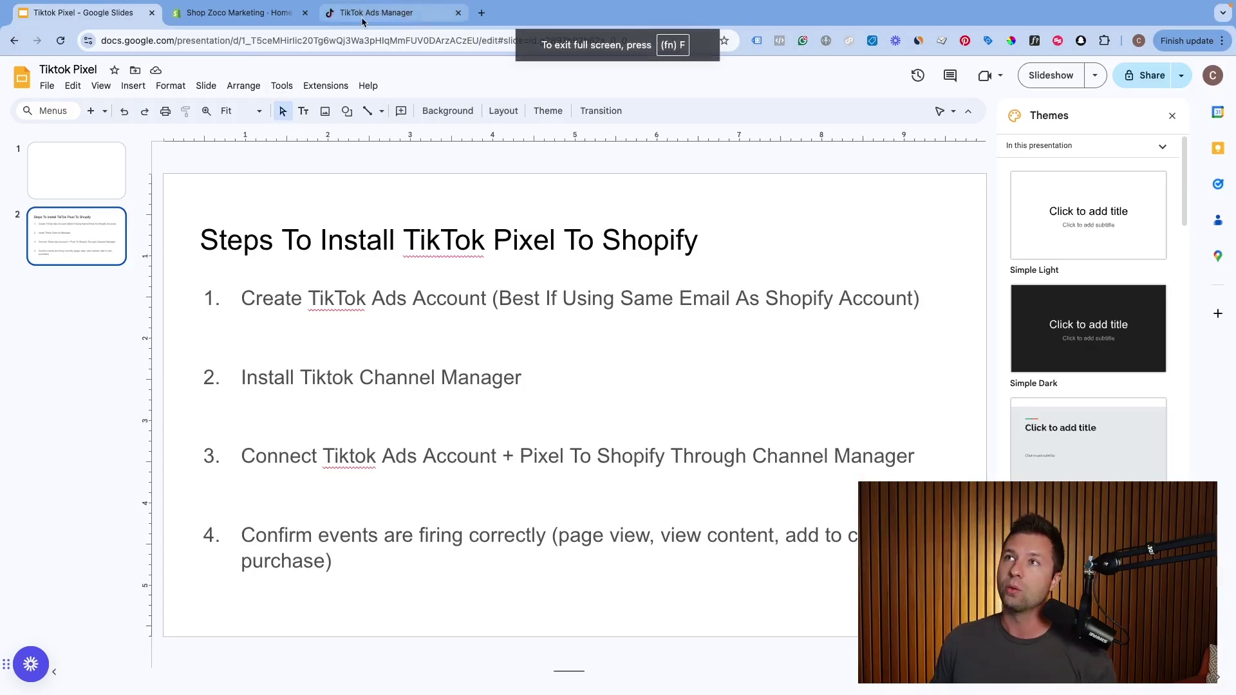
Step: Check the active ad account in TikTok Ads Manager, then highlight step 2 on the slide
{"action": "left_click", "coordinate": [390, 13]}
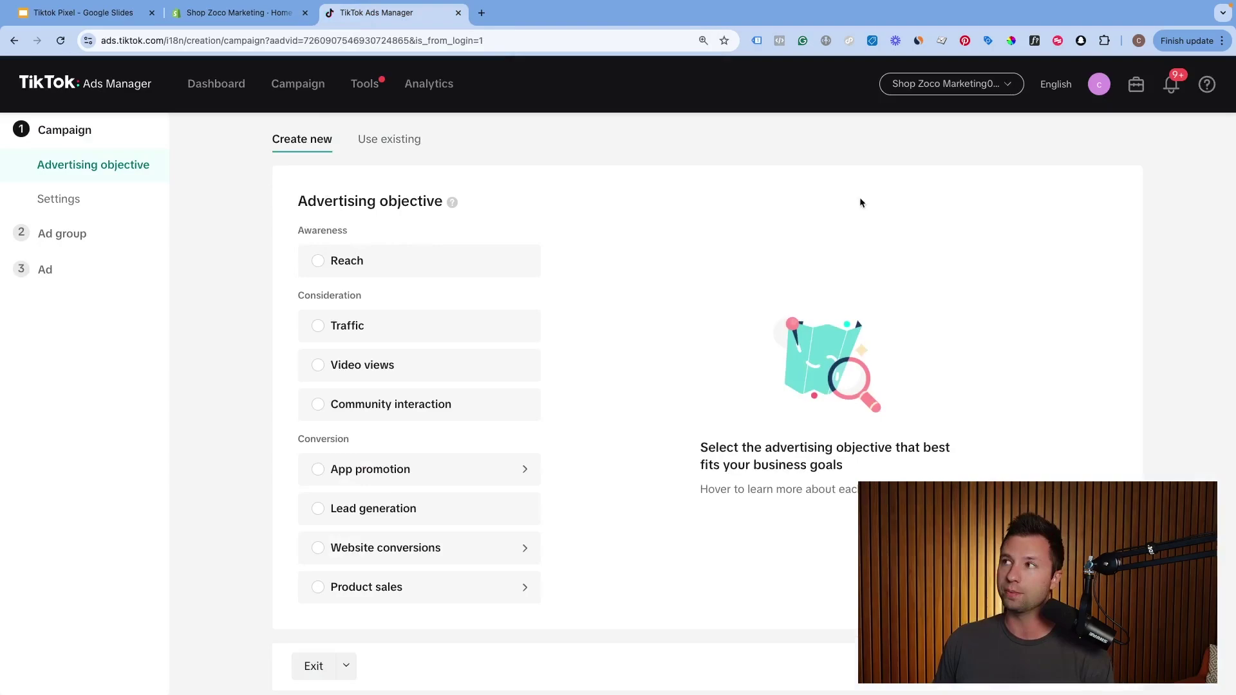
{"action": "left_click", "coordinate": [1012, 93]}
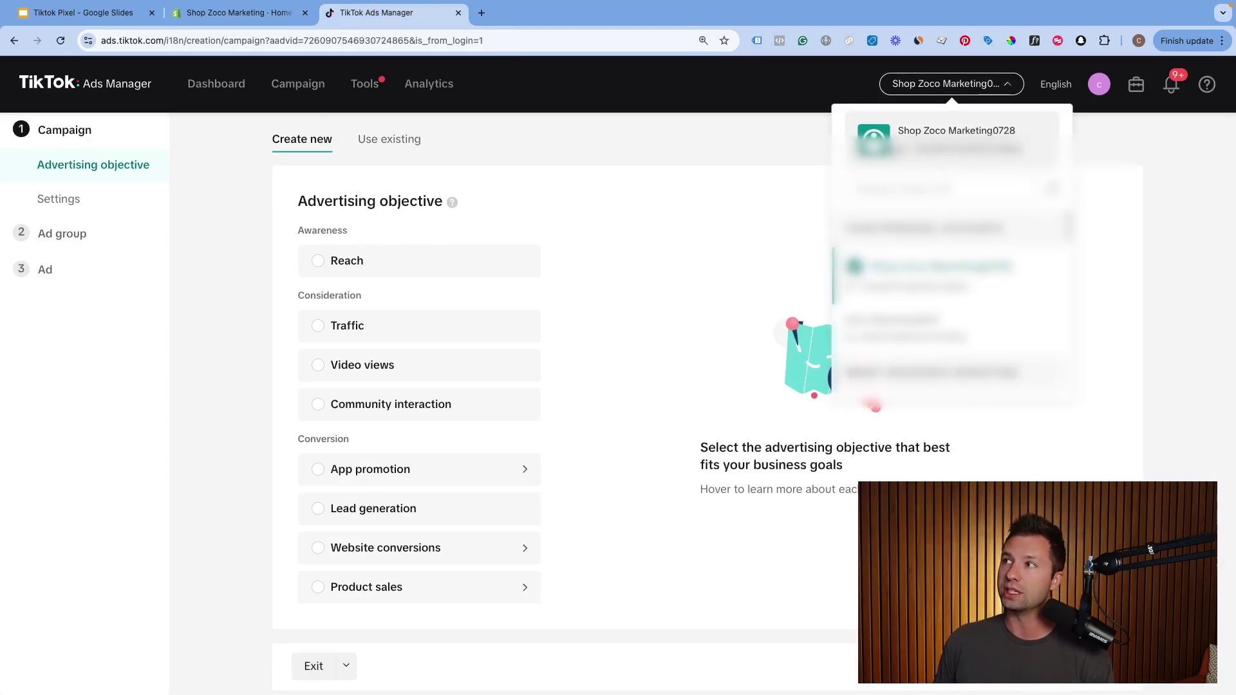
{"action": "left_click", "coordinate": [703, 140]}
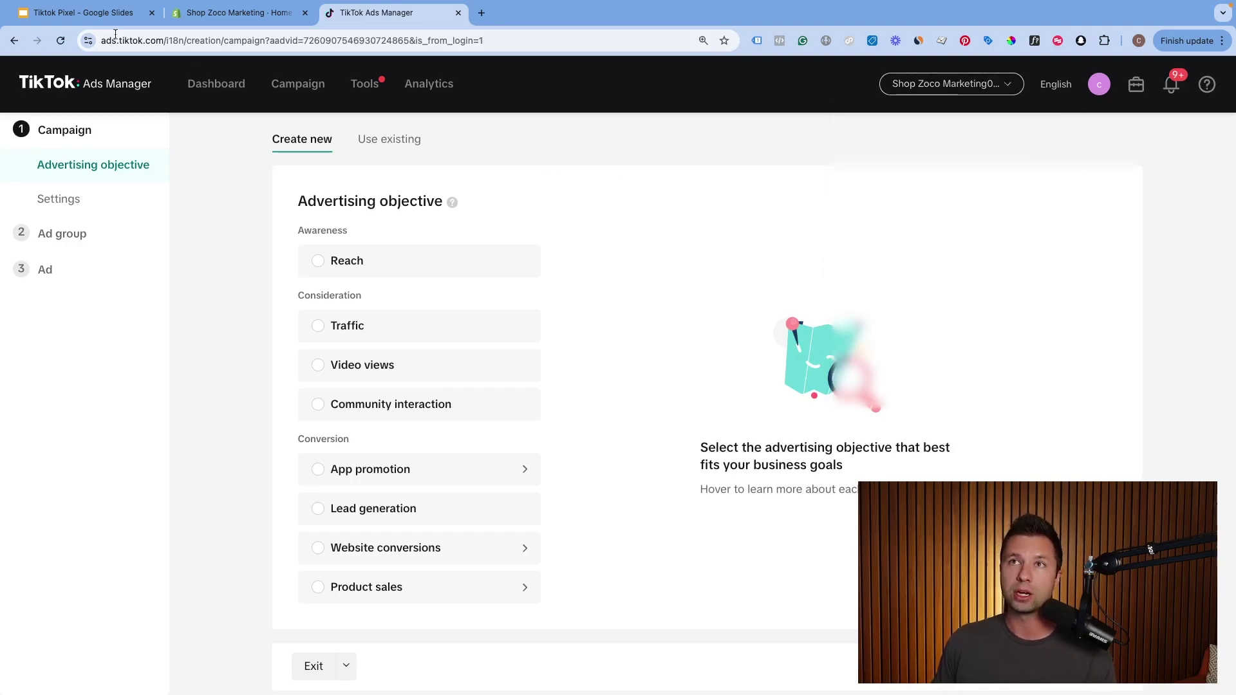
{"action": "left_click", "coordinate": [109, 14]}
{"action": "left_click_drag", "start_coordinate": [241, 379], "coordinate": [522, 386]}
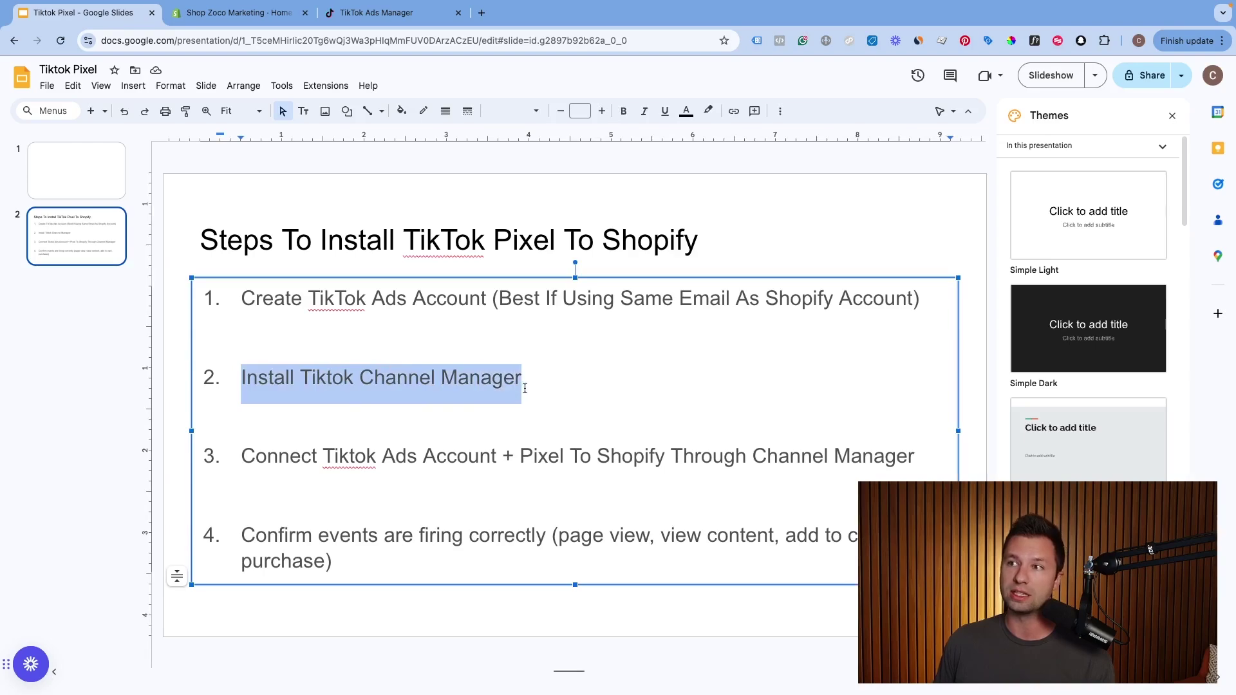
Step: Search Shopify apps for 'tiktok', open TikTok Inc.'s TikTok app listing and begin installing it
{"action": "left_click", "coordinate": [241, 13]}
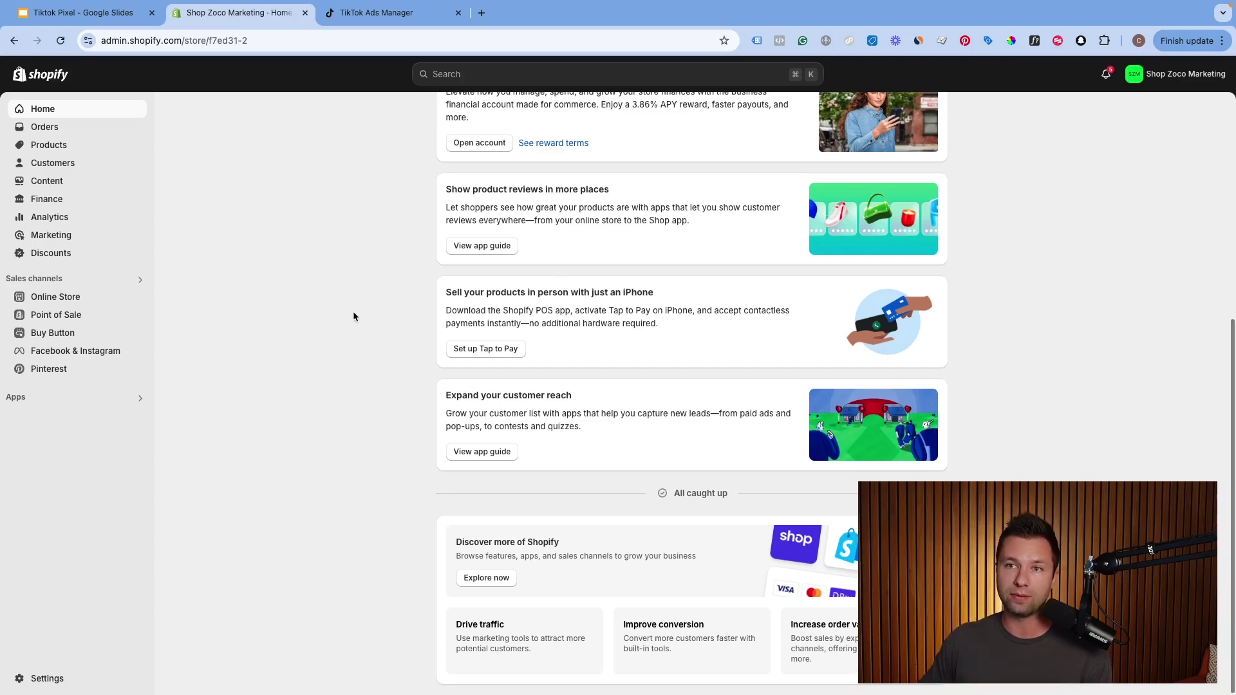
{"action": "left_click", "coordinate": [116, 403]}
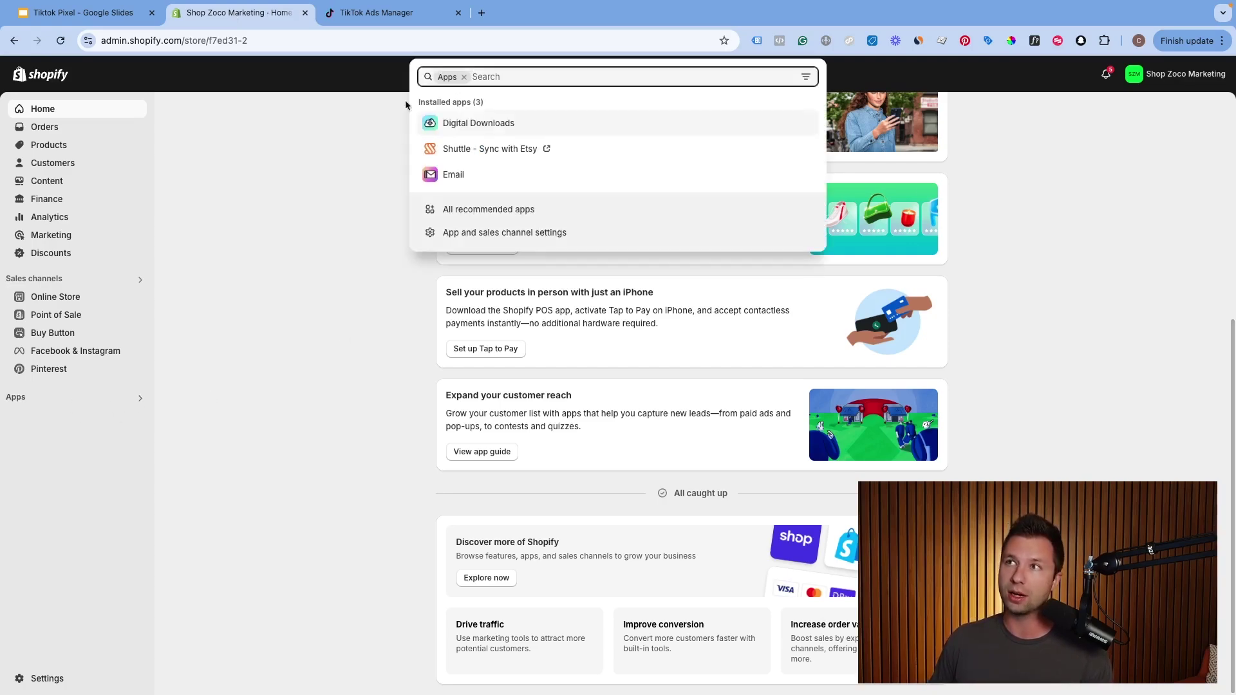
{"action": "type", "text": "tiktok"}
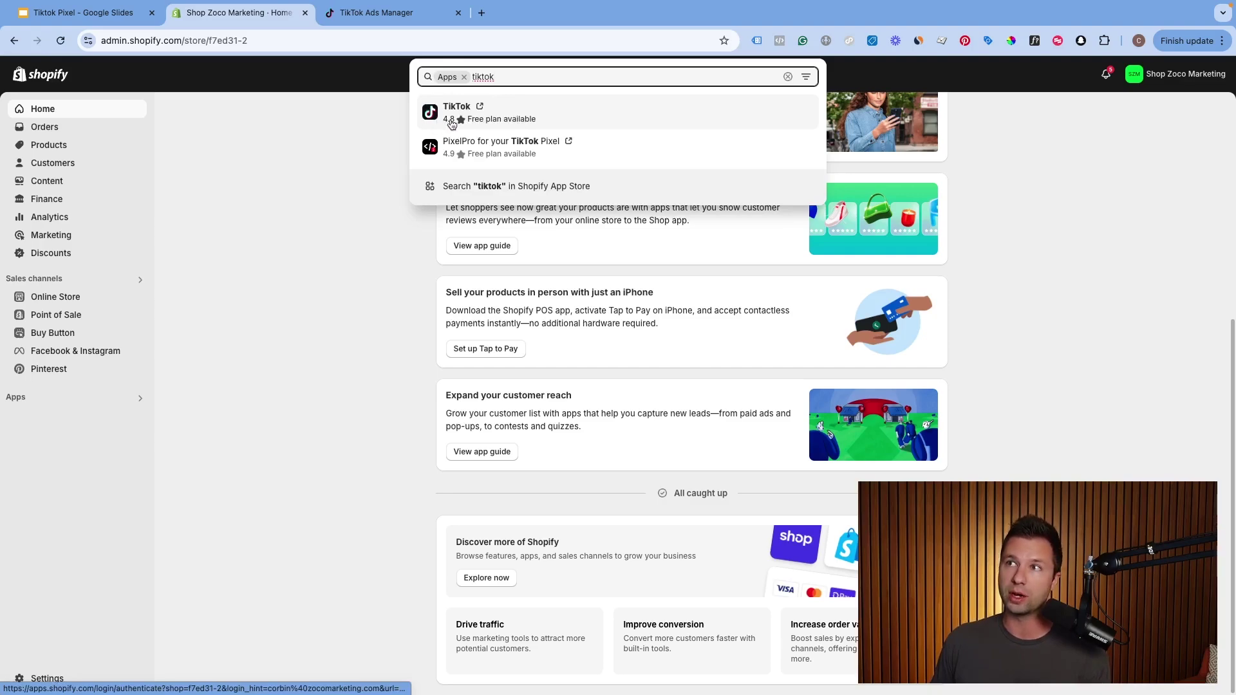
{"action": "left_click", "coordinate": [454, 119]}
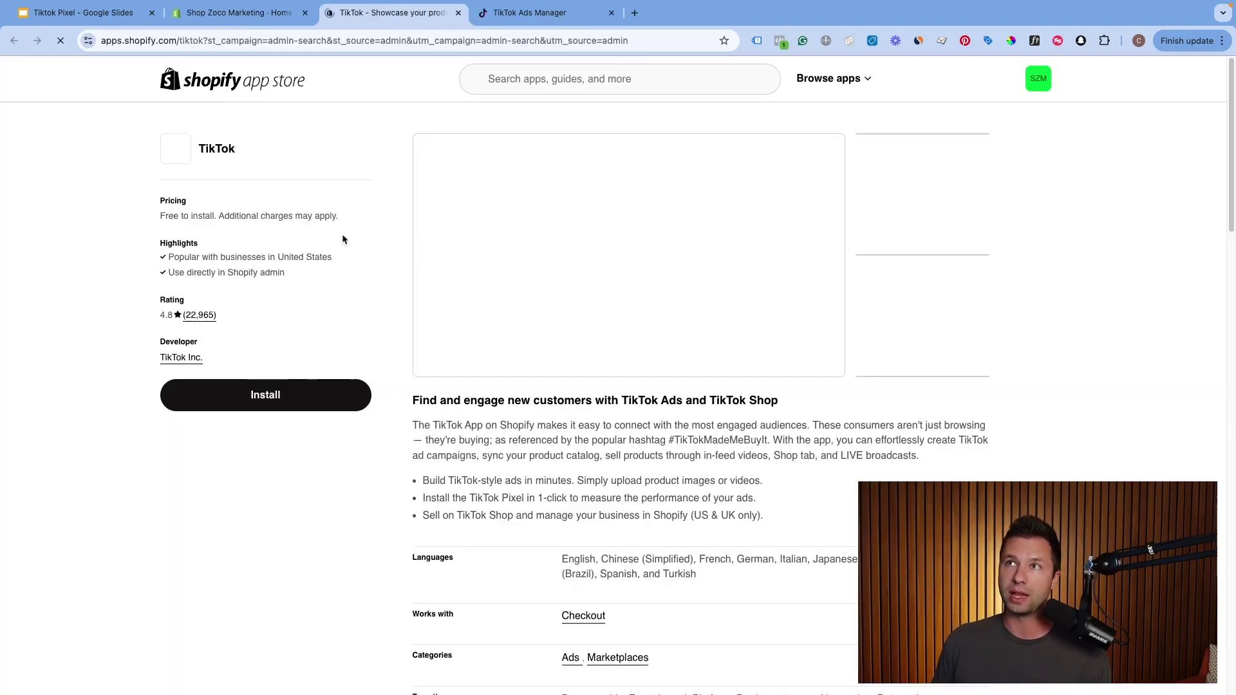
{"action": "left_click_drag", "start_coordinate": [152, 353], "coordinate": [210, 359]}
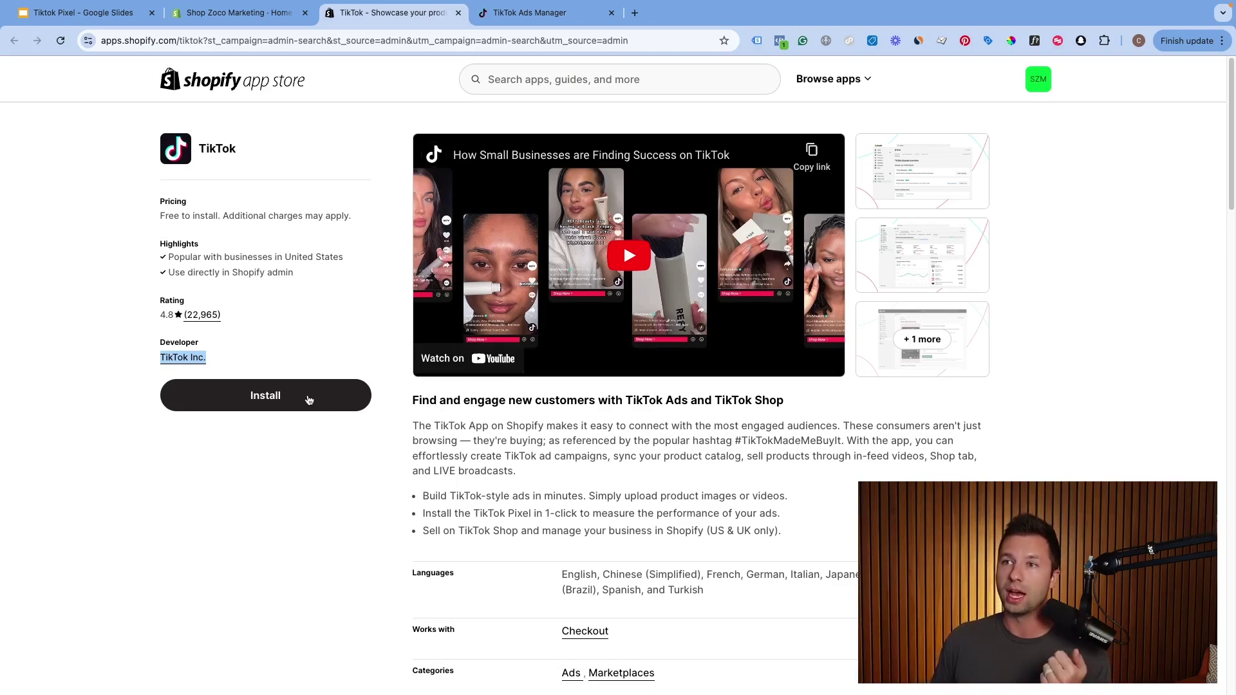
{"action": "left_click", "coordinate": [258, 405]}
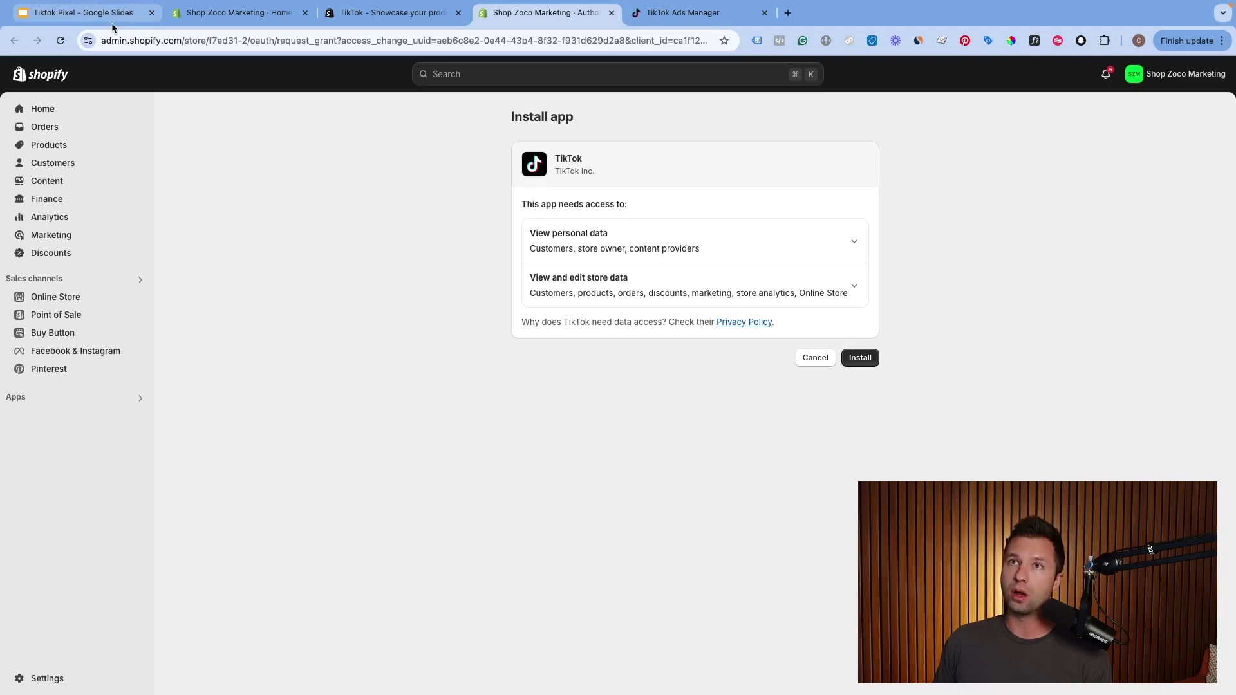
Step: Highlight step 3 on the slide, then approve the TikTok app installation in Shopify
{"action": "left_click", "coordinate": [96, 13]}
{"action": "left_click", "coordinate": [248, 425]}
{"action": "left_click_drag", "start_coordinate": [243, 455], "coordinate": [645, 467]}
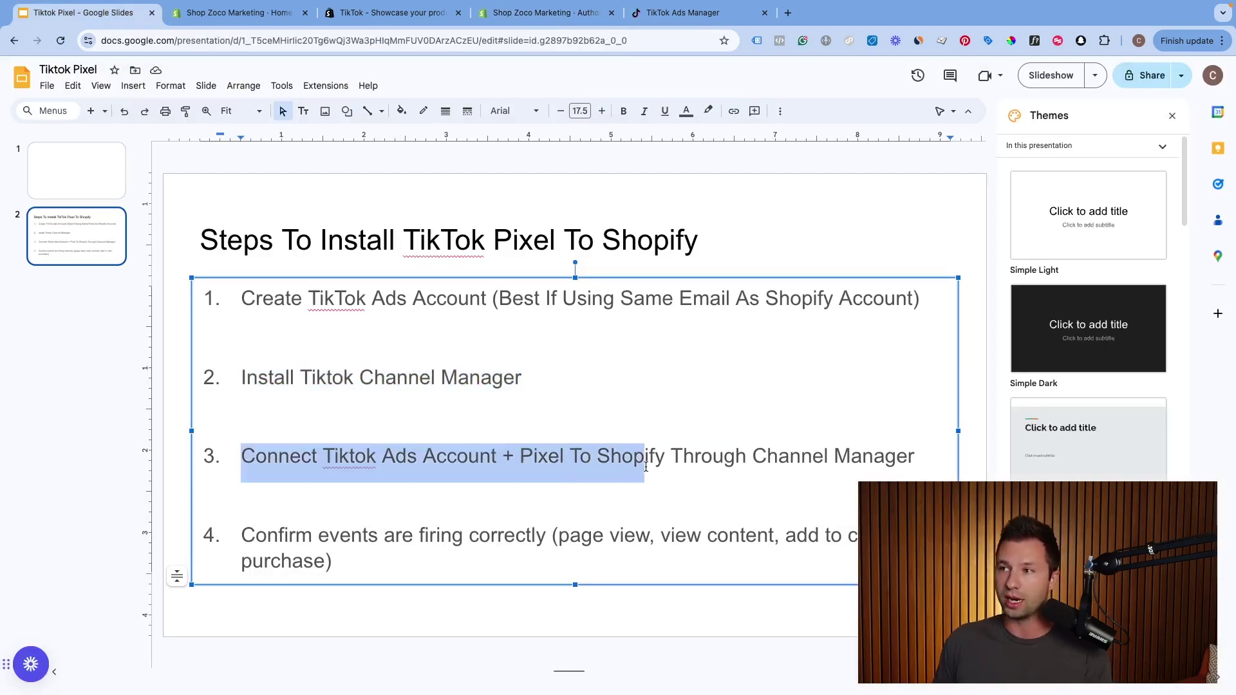
{"action": "left_click", "coordinate": [550, 415]}
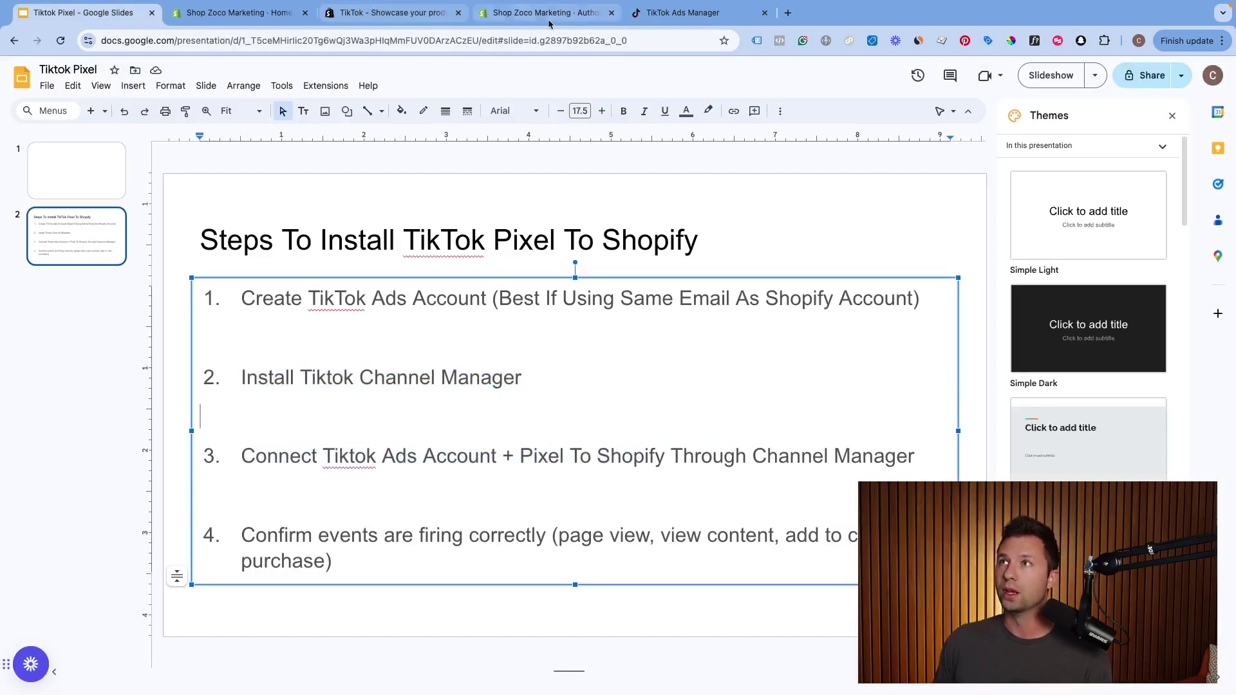
{"action": "left_click", "coordinate": [507, 23]}
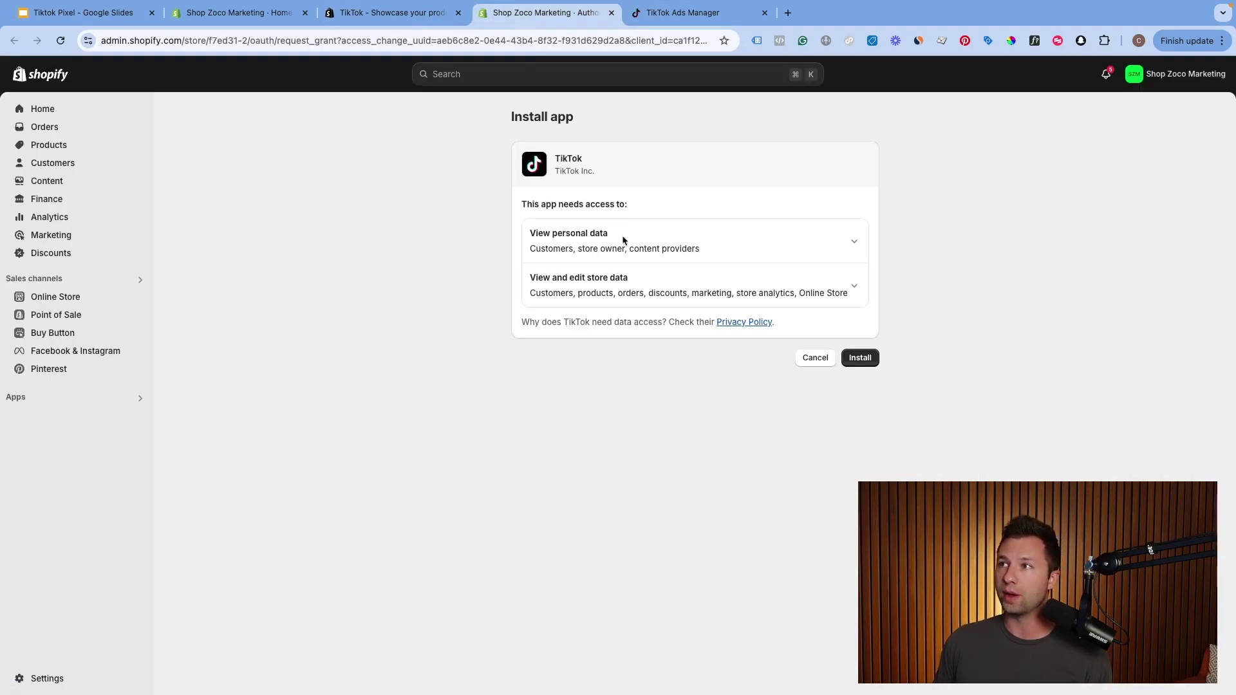
{"action": "left_click", "coordinate": [860, 358]}
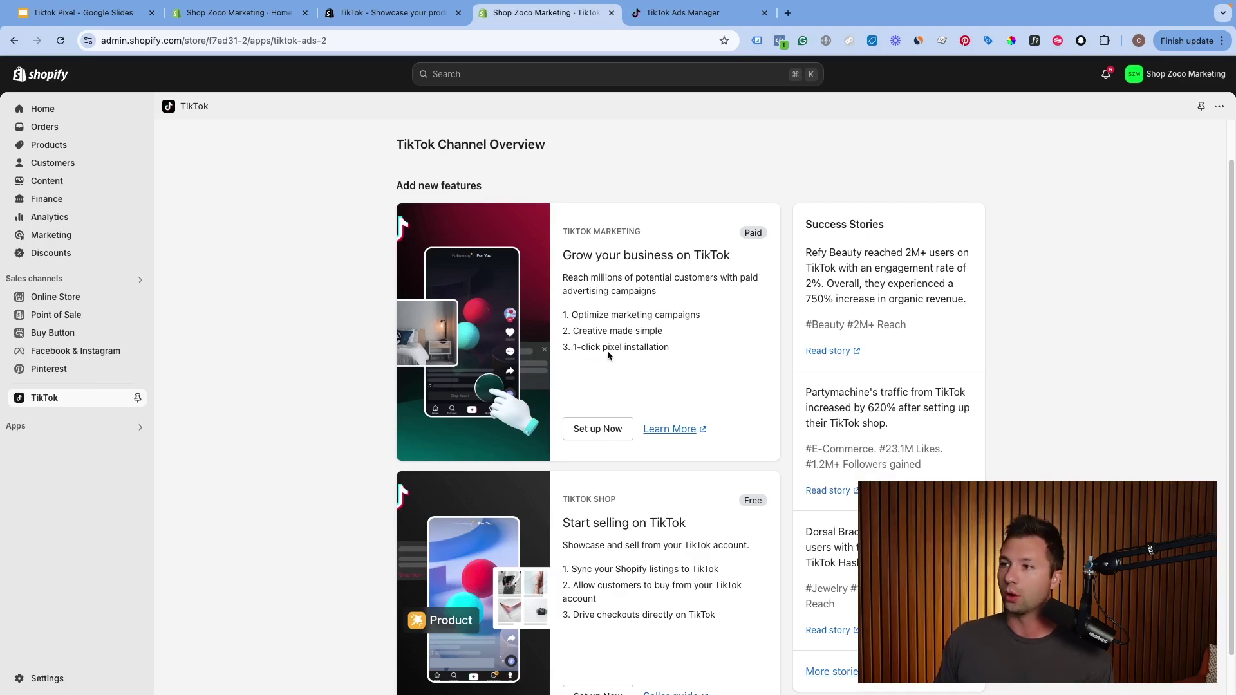
Step: Connect TikTok For Business to Shopify and verify the linked Ads Manager account
{"action": "left_click", "coordinate": [597, 430]}
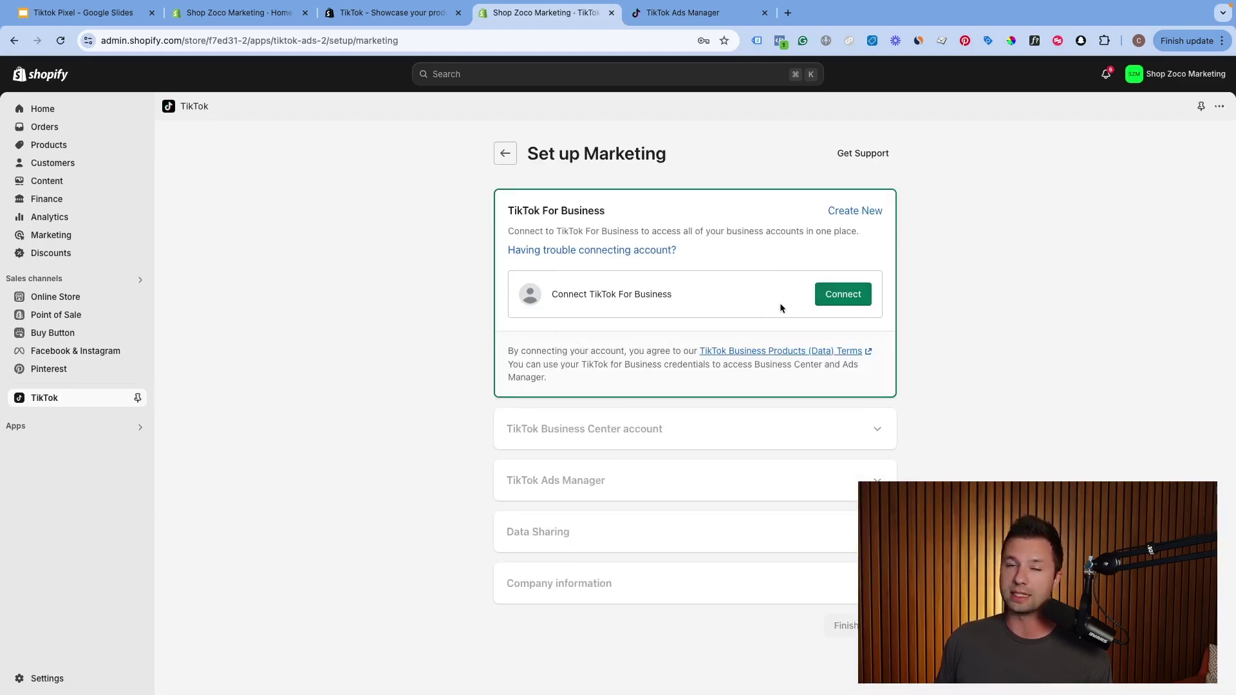
{"action": "left_click", "coordinate": [832, 301]}
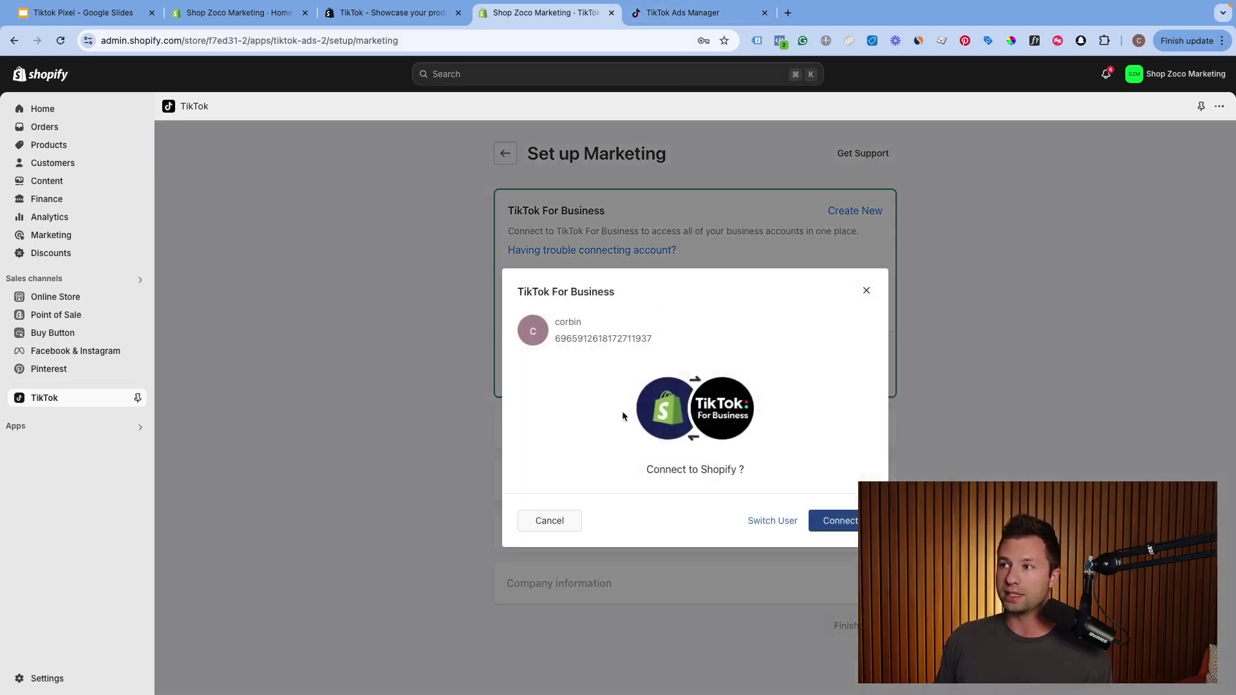
{"action": "left_click", "coordinate": [840, 522]}
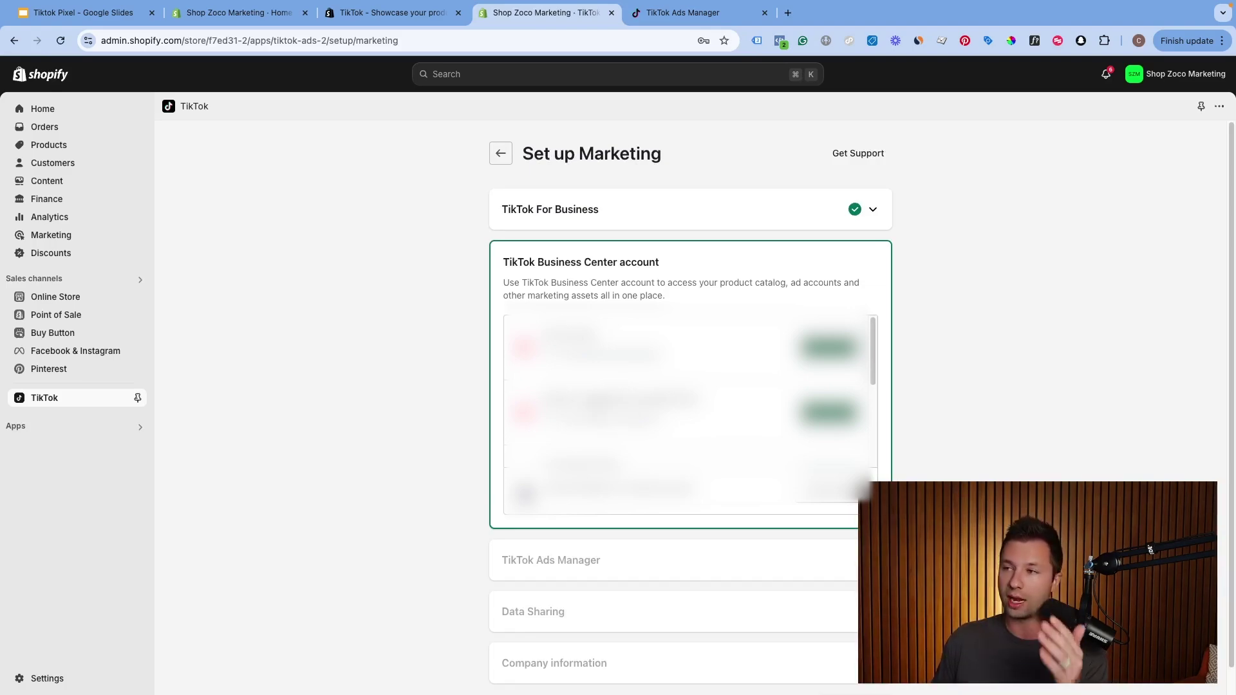
{"action": "scroll", "coordinate": [688, 399], "scroll_direction": "down", "scroll_amount": 5}
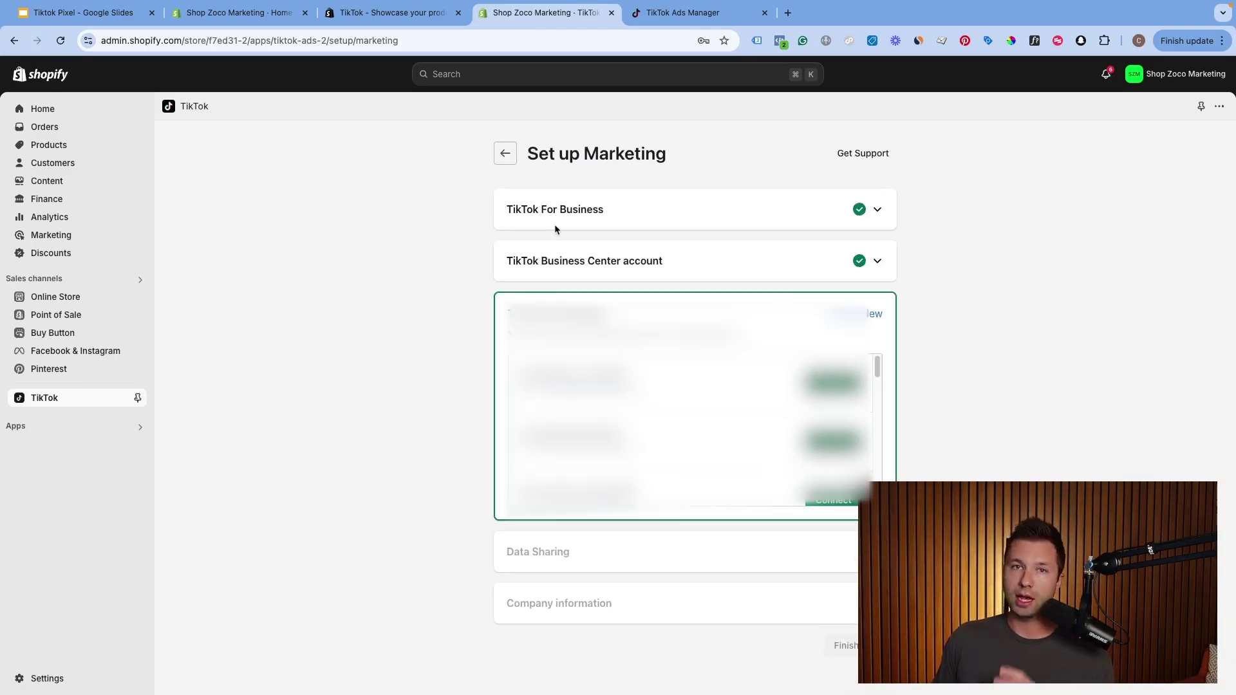
{"action": "left_click", "coordinate": [667, 18]}
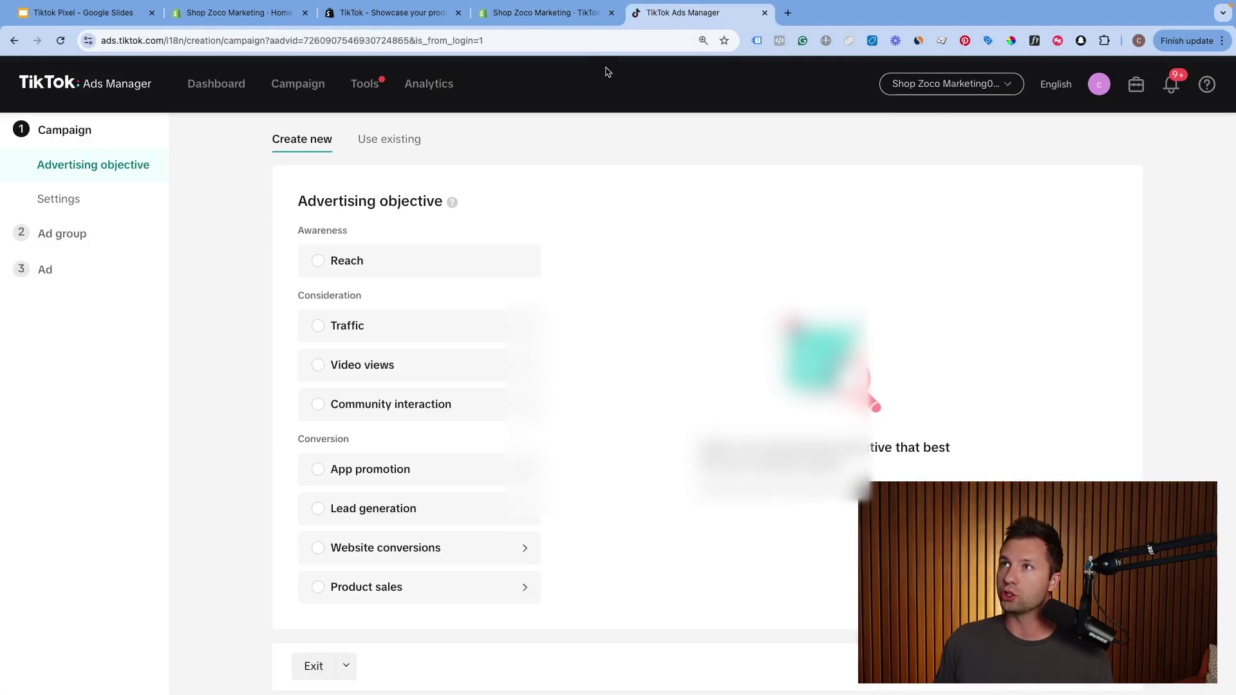
{"action": "left_click", "coordinate": [522, 14]}
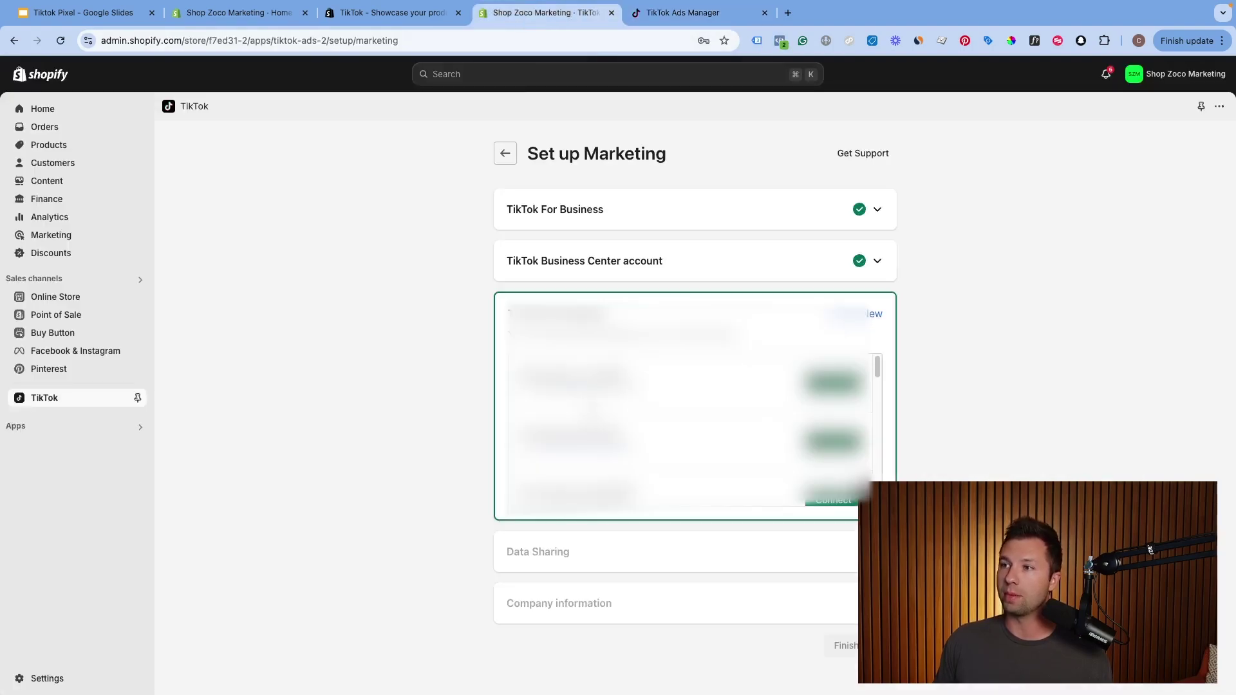
{"action": "scroll", "coordinate": [689, 425], "scroll_direction": "down", "scroll_amount": 1}
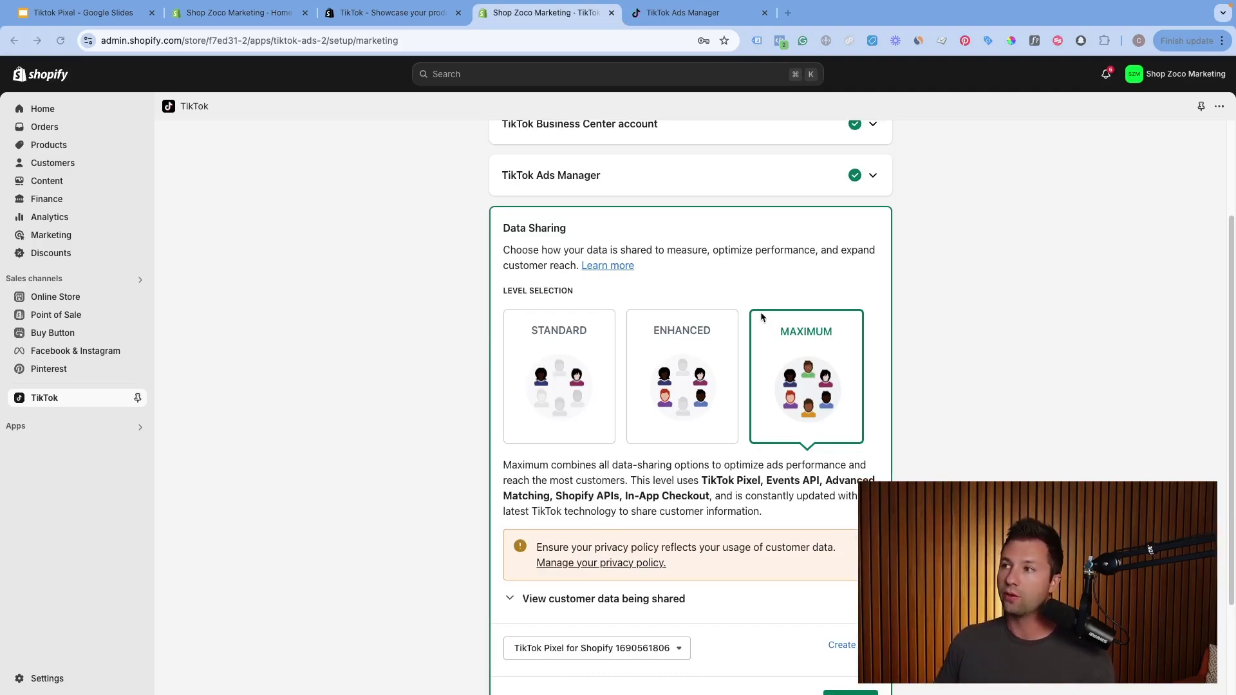
Step: Scroll down to the Data Sharing step of the TikTok marketing setup
{"action": "scroll", "coordinate": [805, 367], "scroll_direction": "down", "scroll_amount": 2}
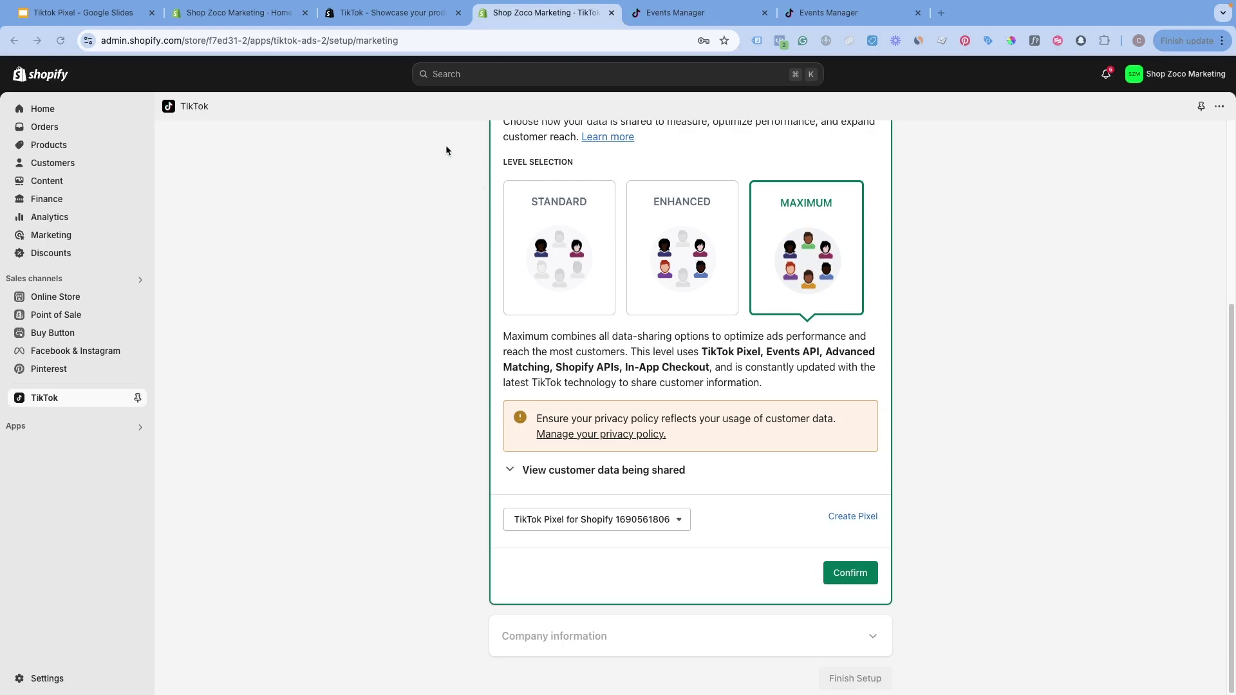
Step: Review the datasets overview in TikTok Events Manager, then return to Shopify's Data Sharing step
{"action": "left_click", "coordinate": [697, 18]}
{"action": "left_click", "coordinate": [816, 20]}
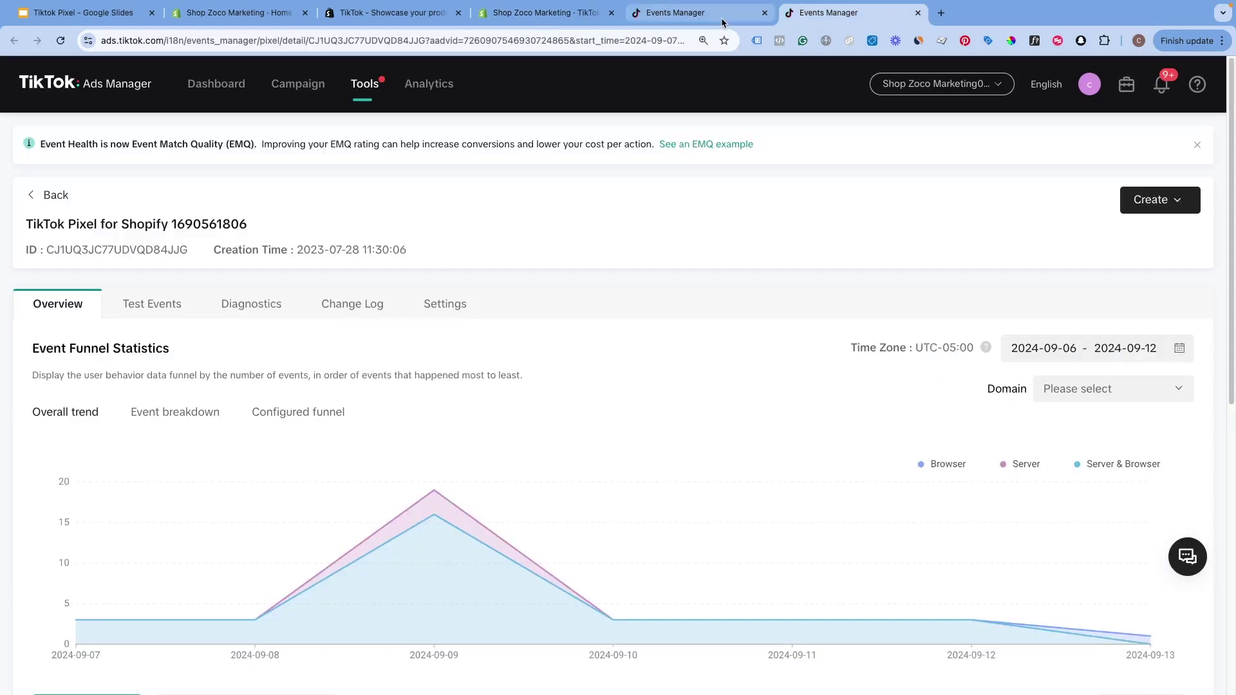
{"action": "mouse_move", "coordinate": [354, 102]}
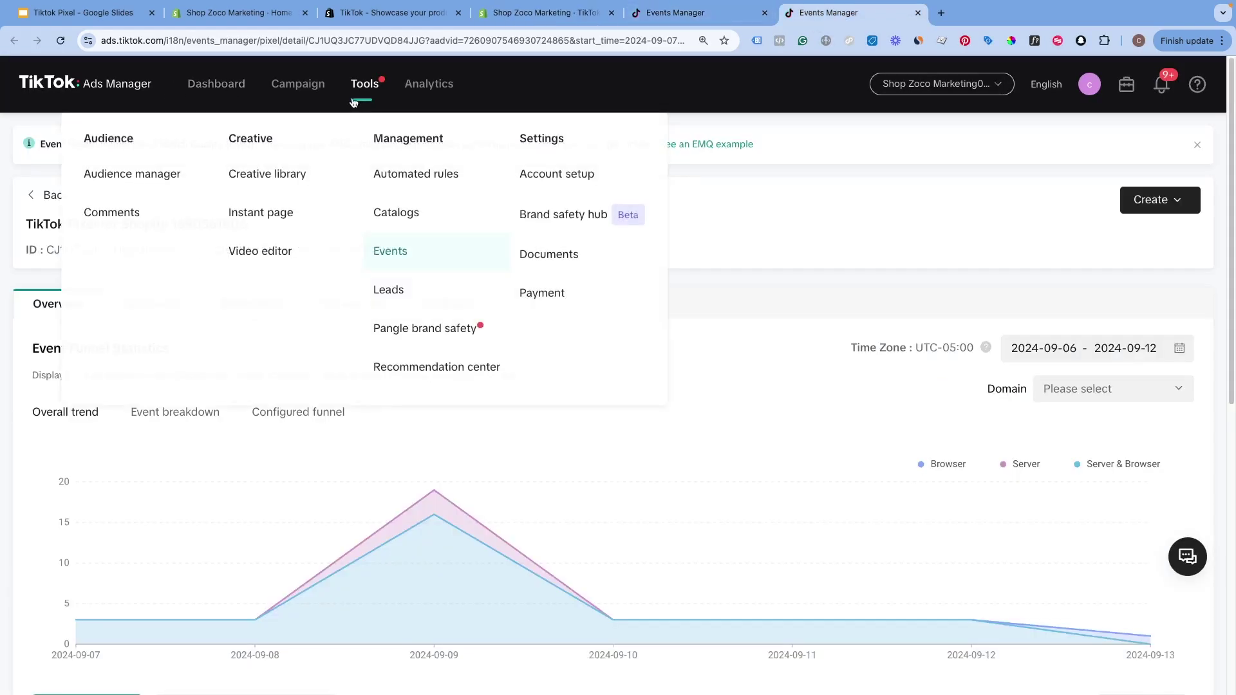
{"action": "left_click", "coordinate": [394, 256]}
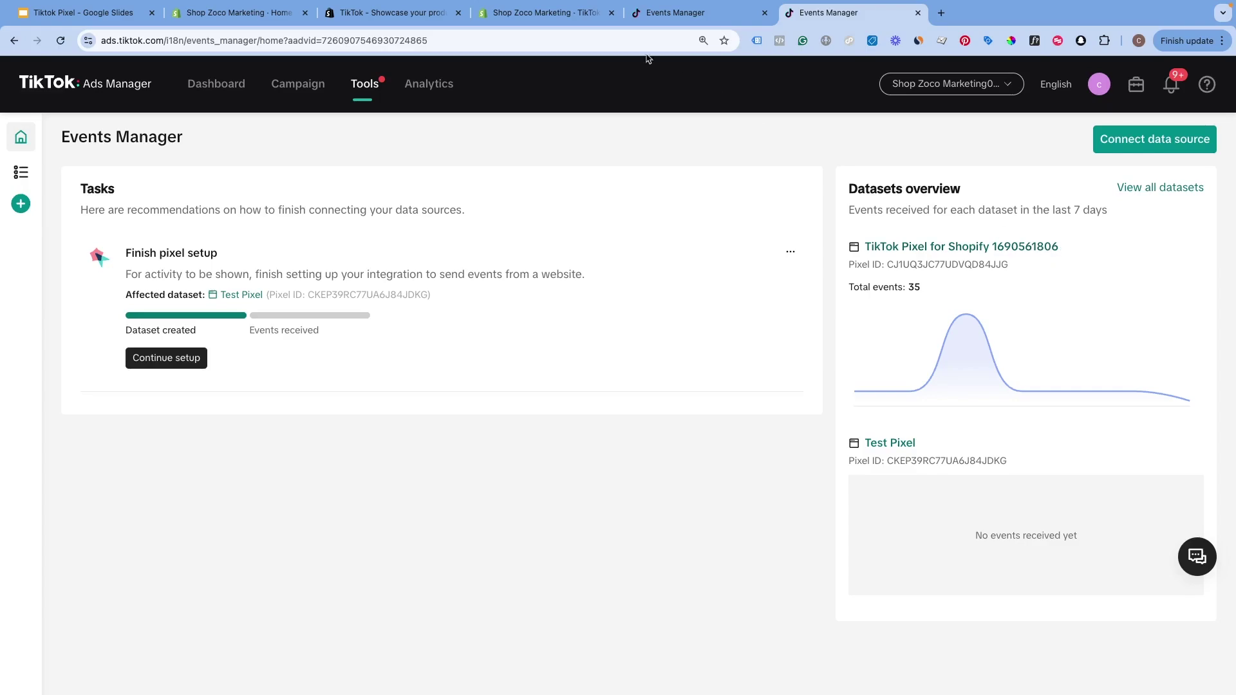
{"action": "left_click", "coordinate": [535, 16]}
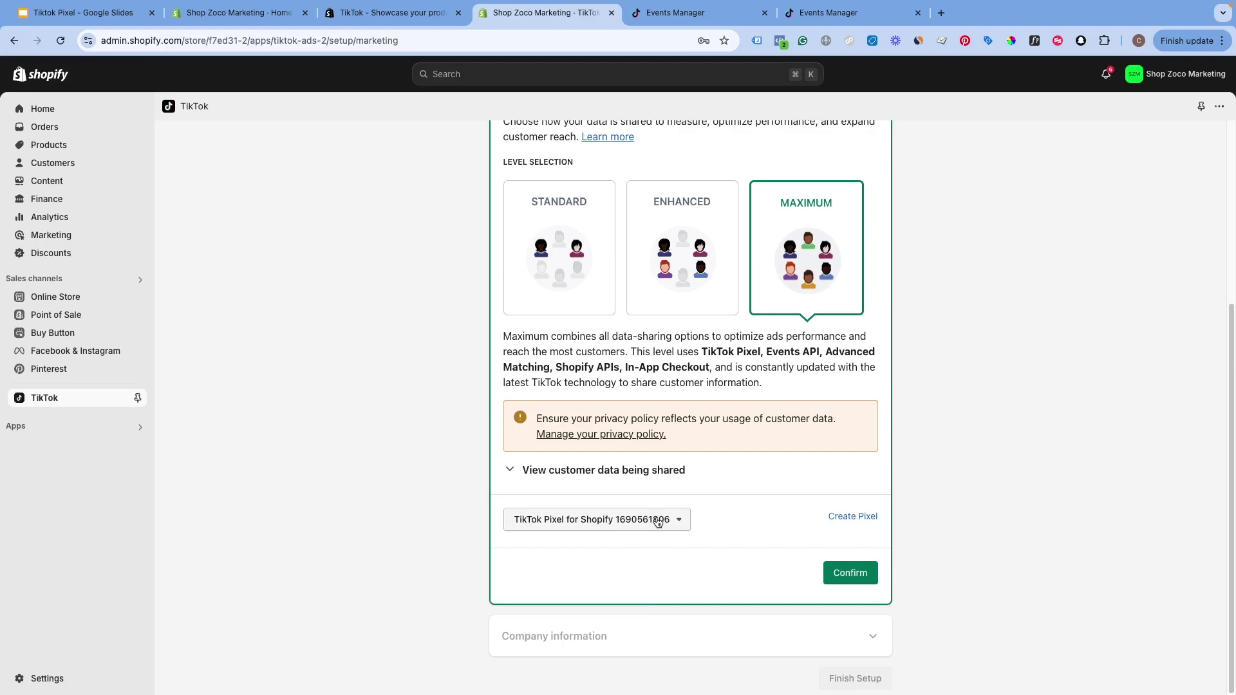
Step: Link the TikTok Pixel for Shopify created 2023-07-28 and finish the TikTok marketing setup
{"action": "left_click", "coordinate": [854, 516]}
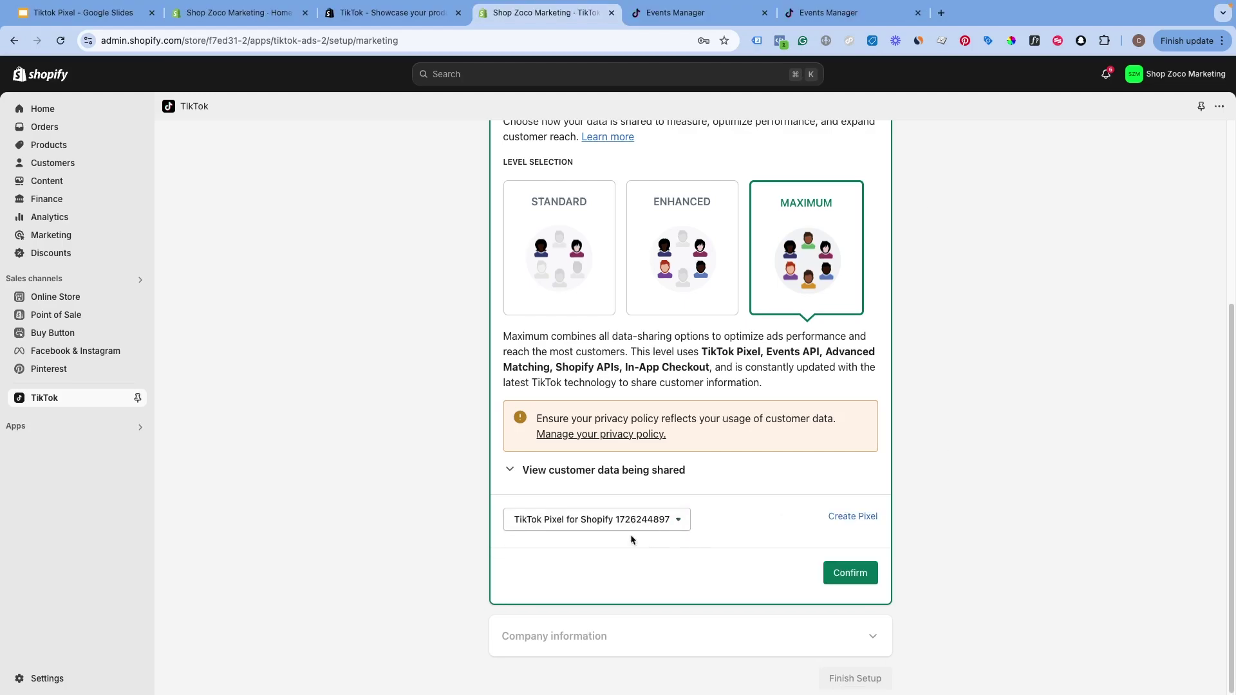
{"action": "left_click", "coordinate": [669, 519]}
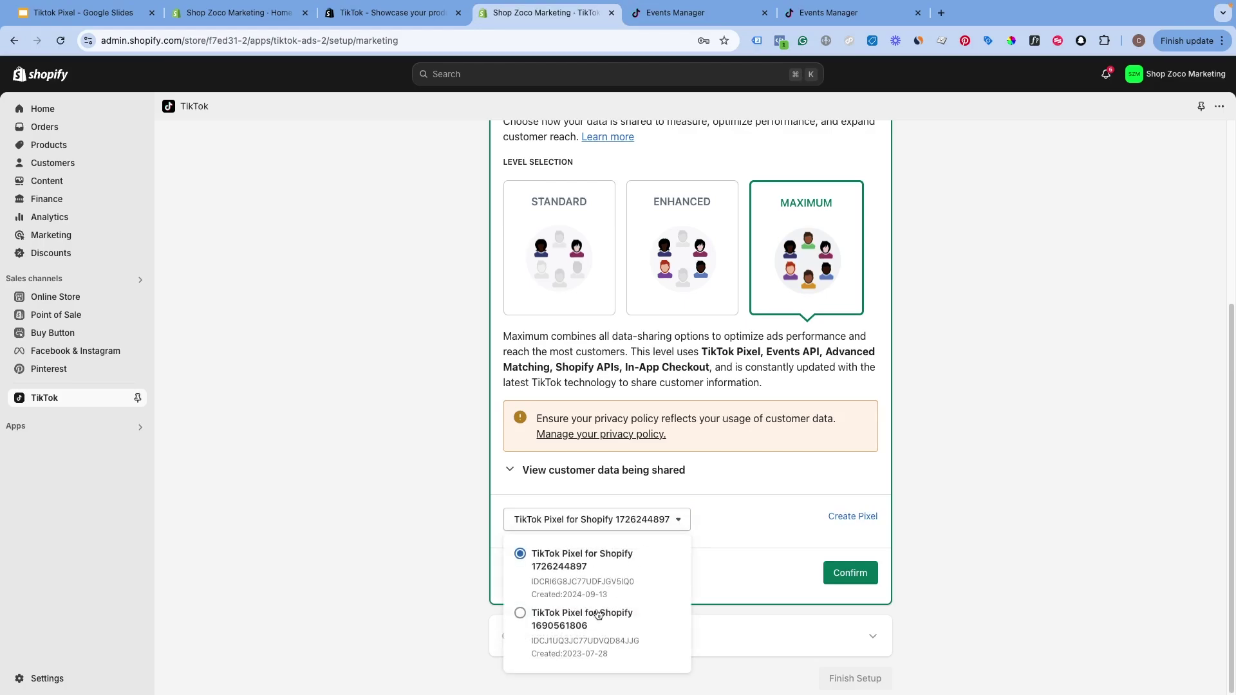
{"action": "left_click", "coordinate": [524, 616]}
{"action": "left_click", "coordinate": [856, 579]}
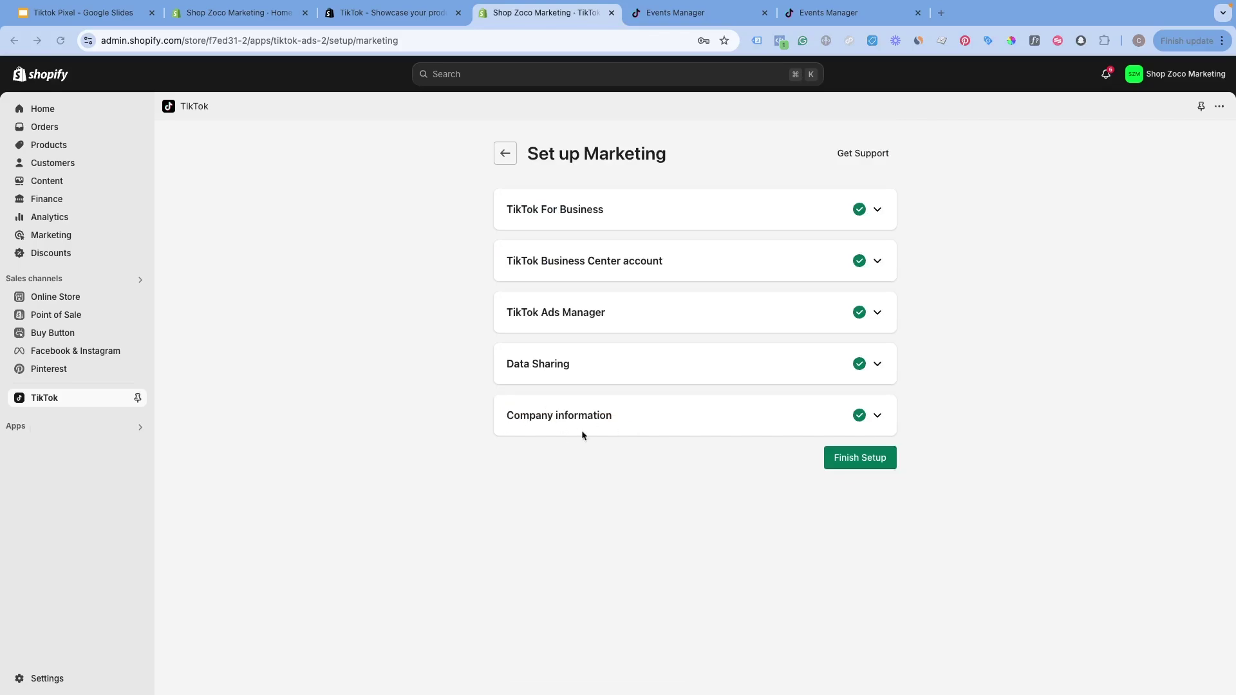
{"action": "left_click", "coordinate": [849, 461]}
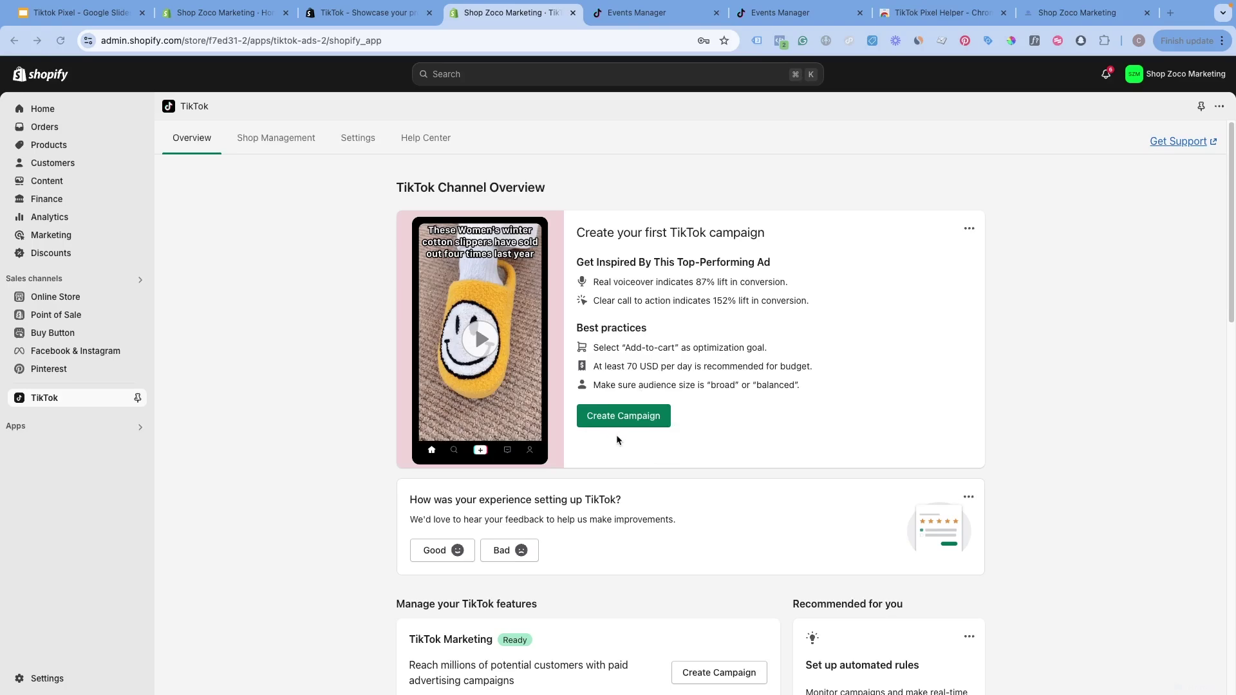
{"action": "left_click", "coordinate": [67, 20]}
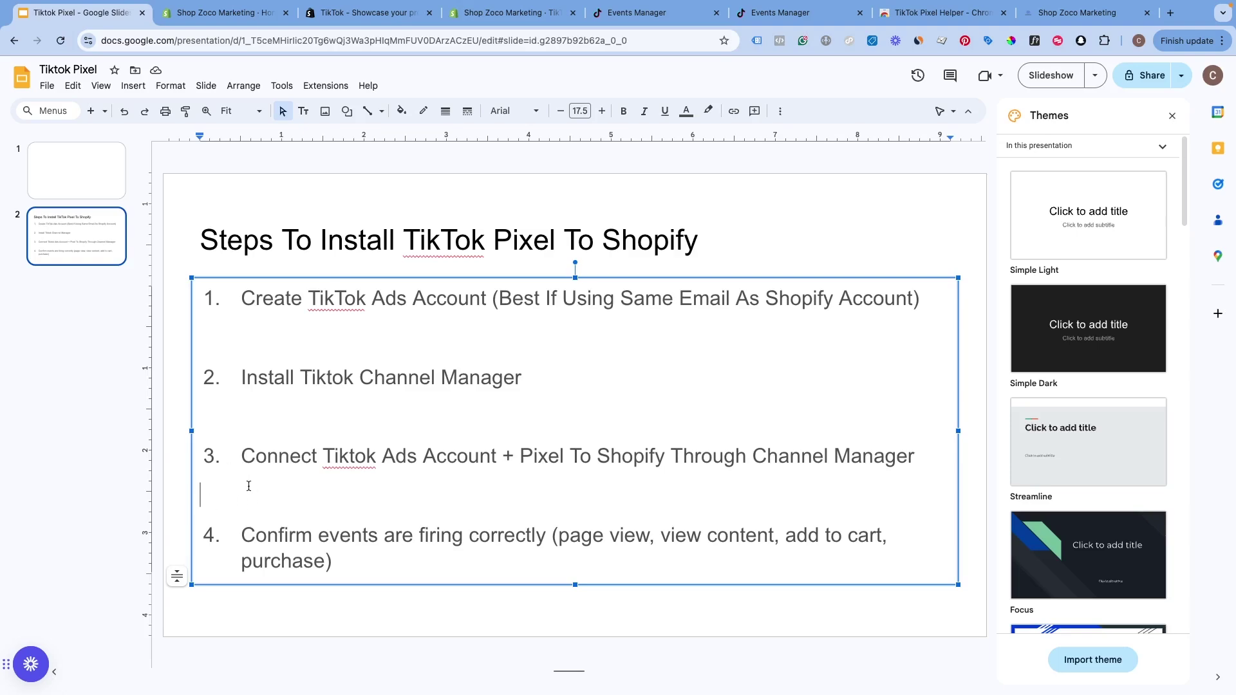
Step: Highlight step 4, confirm TikTok Pixel Helper is installed, and open the live store homepage
{"action": "left_click_drag", "start_coordinate": [248, 523], "coordinate": [639, 545]}
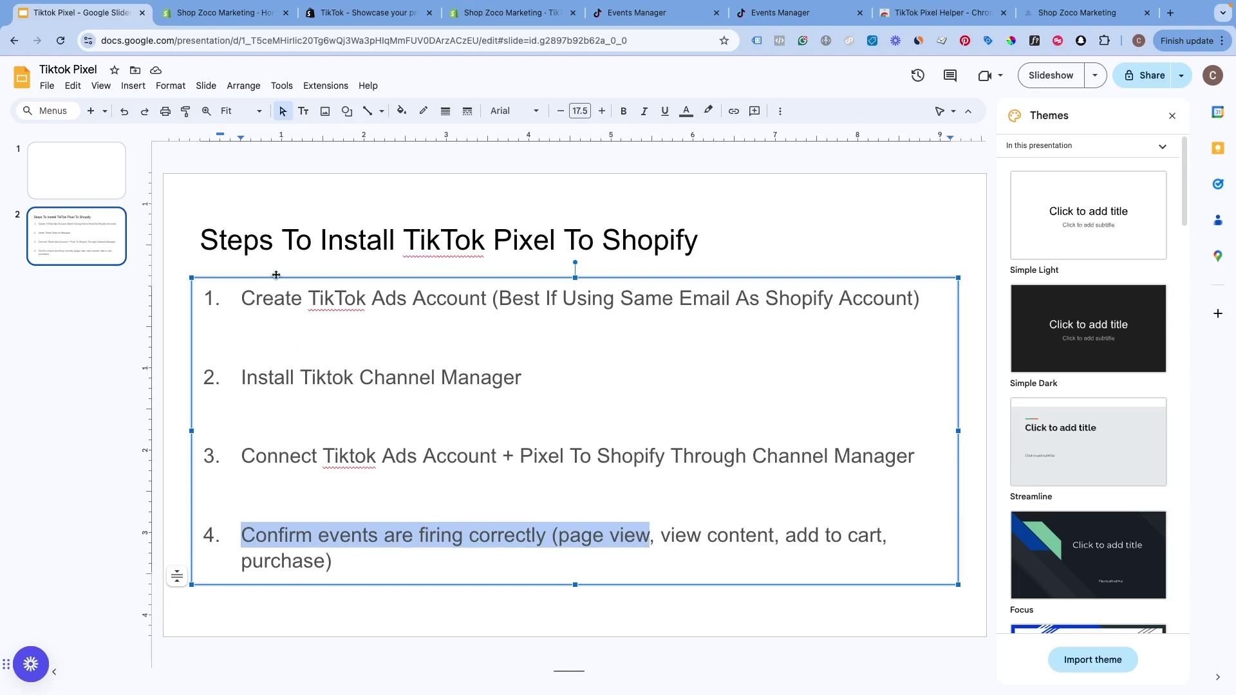
{"action": "left_click", "coordinate": [925, 14]}
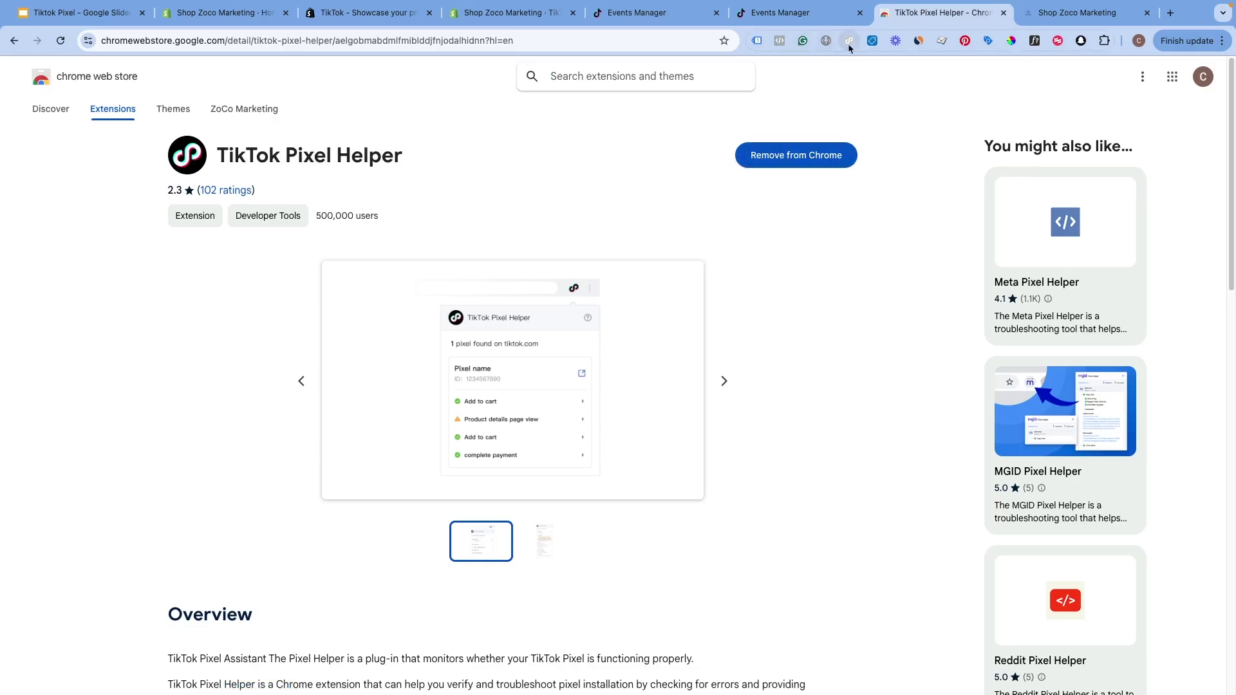
{"action": "left_click", "coordinate": [1062, 19]}
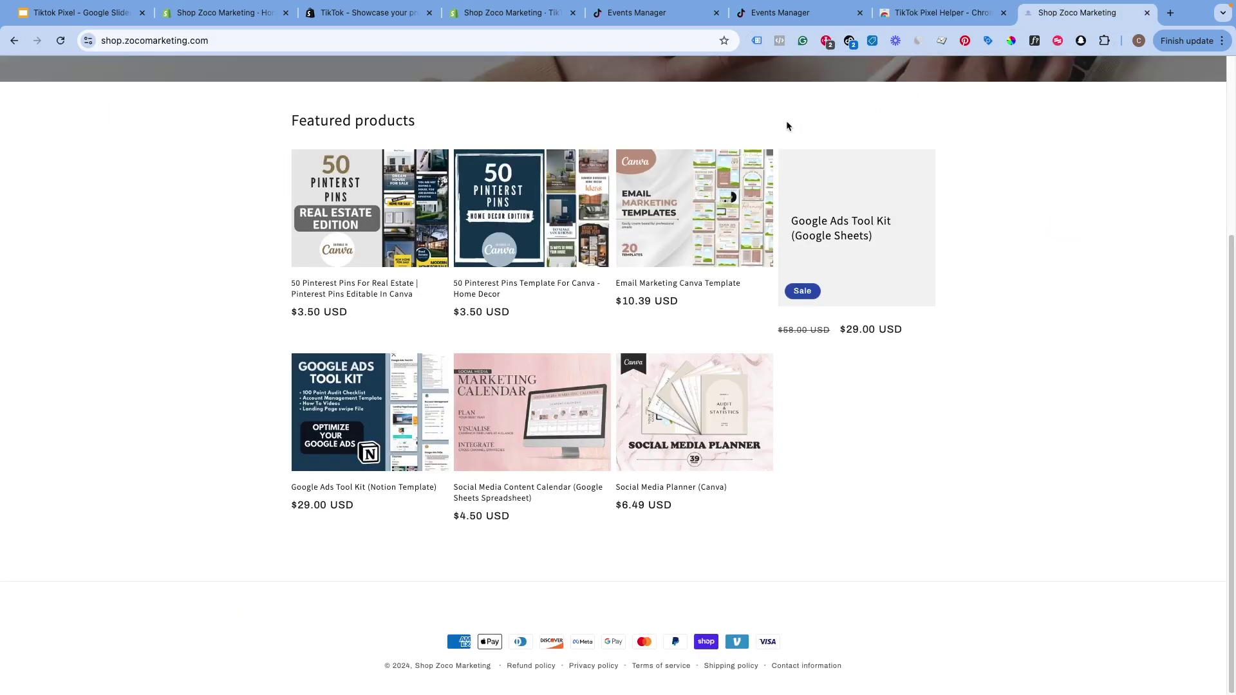
Step: Reload the store homepage and confirm TikTok Pixel Helper detects the pixel firing Pageview
{"action": "left_click", "coordinate": [61, 42]}
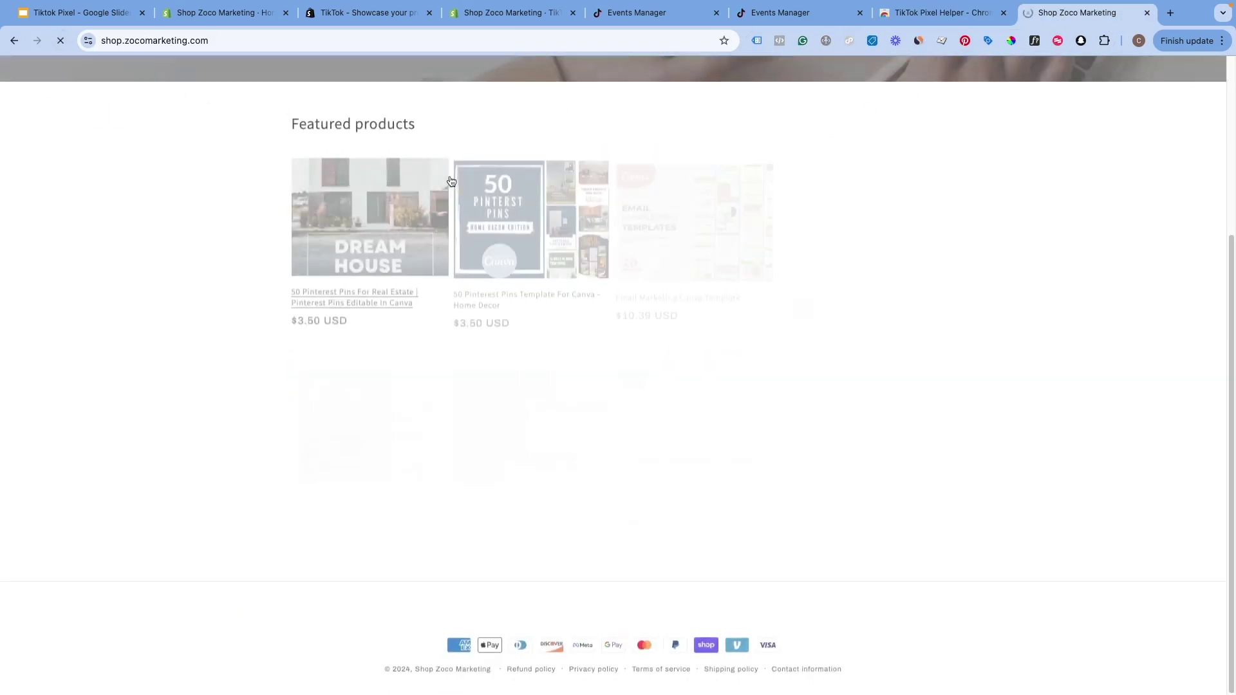
{"action": "left_click", "coordinate": [848, 43]}
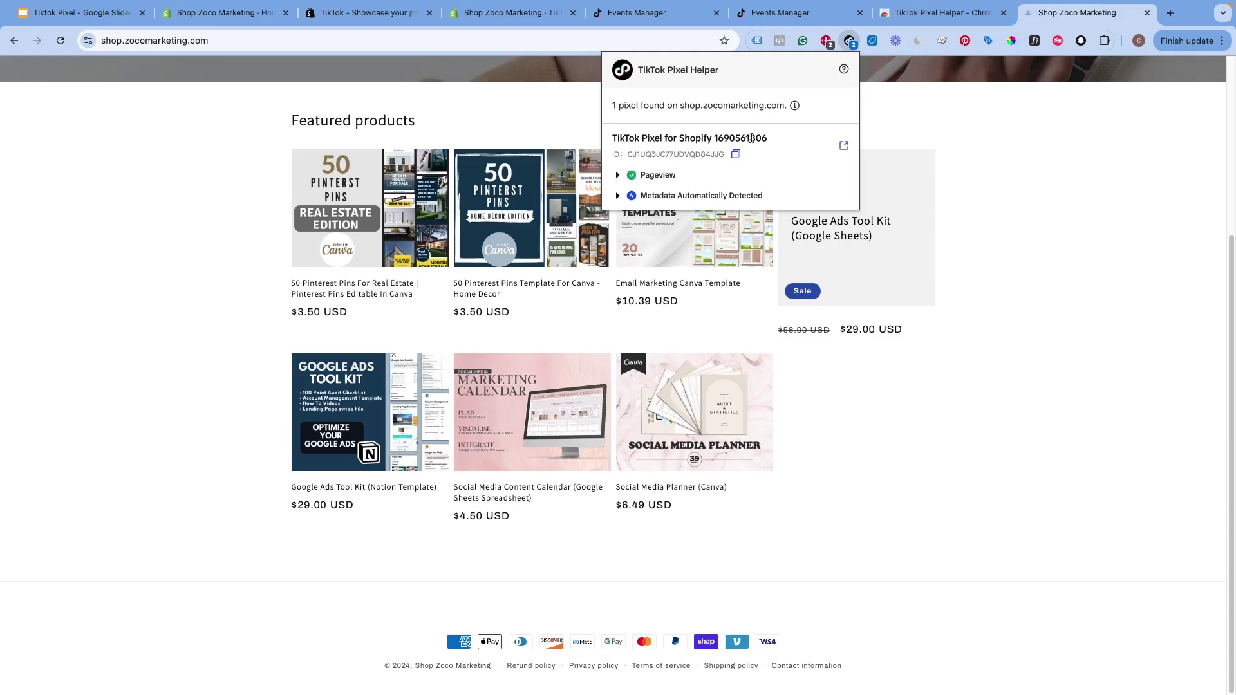
{"action": "left_click_drag", "start_coordinate": [751, 138], "coordinate": [763, 138]}
{"action": "left_click", "coordinate": [618, 175]}
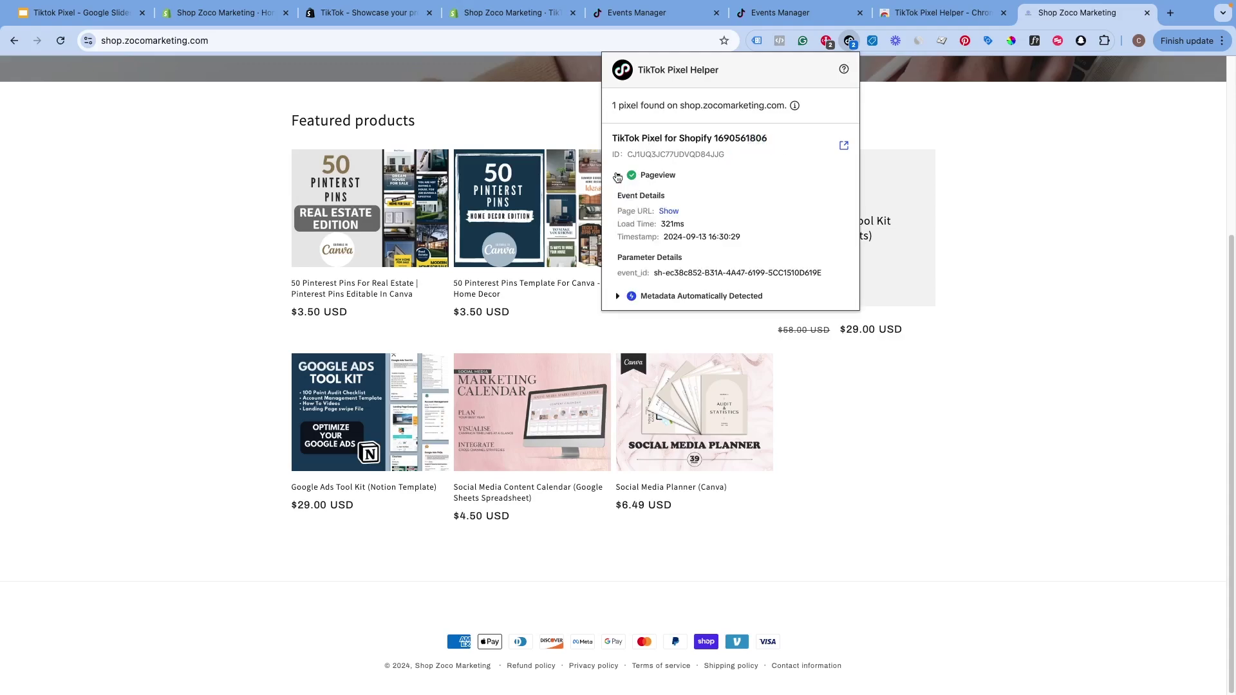
{"action": "left_click", "coordinate": [617, 175]}
{"action": "left_click", "coordinate": [1008, 188]}
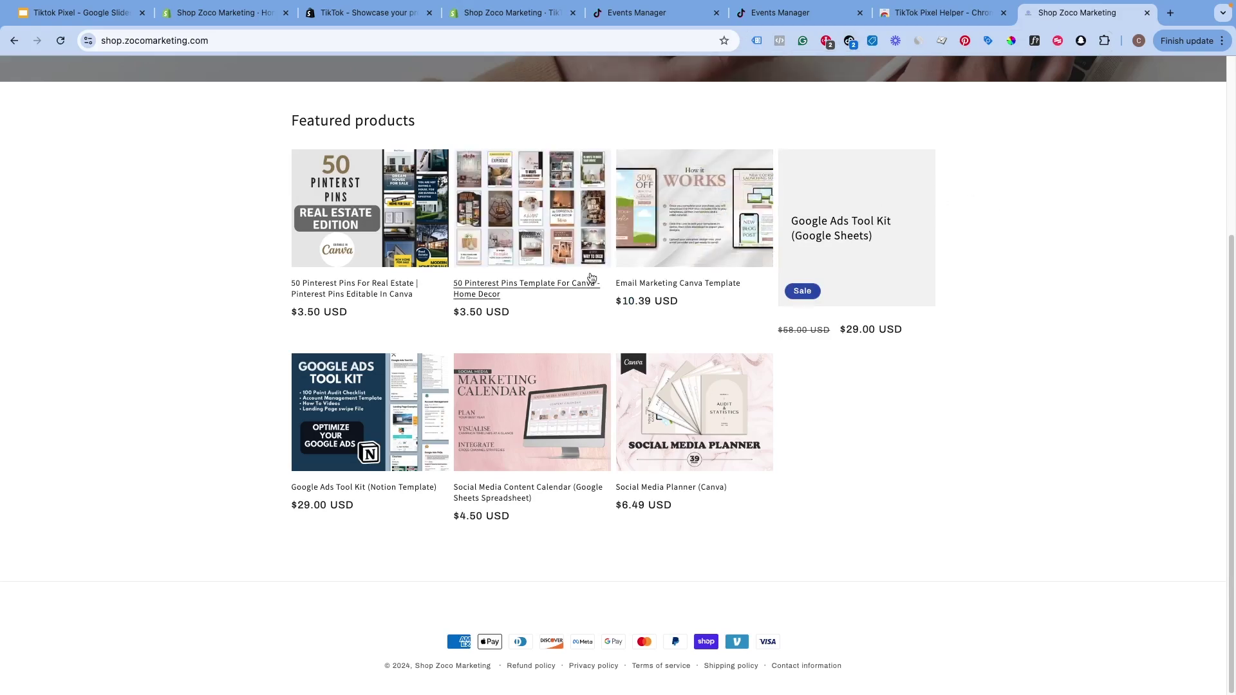
Step: Open the Google Ads Tool Kit (Notion Template) product and confirm ViewContent fires
{"action": "left_click", "coordinate": [404, 381]}
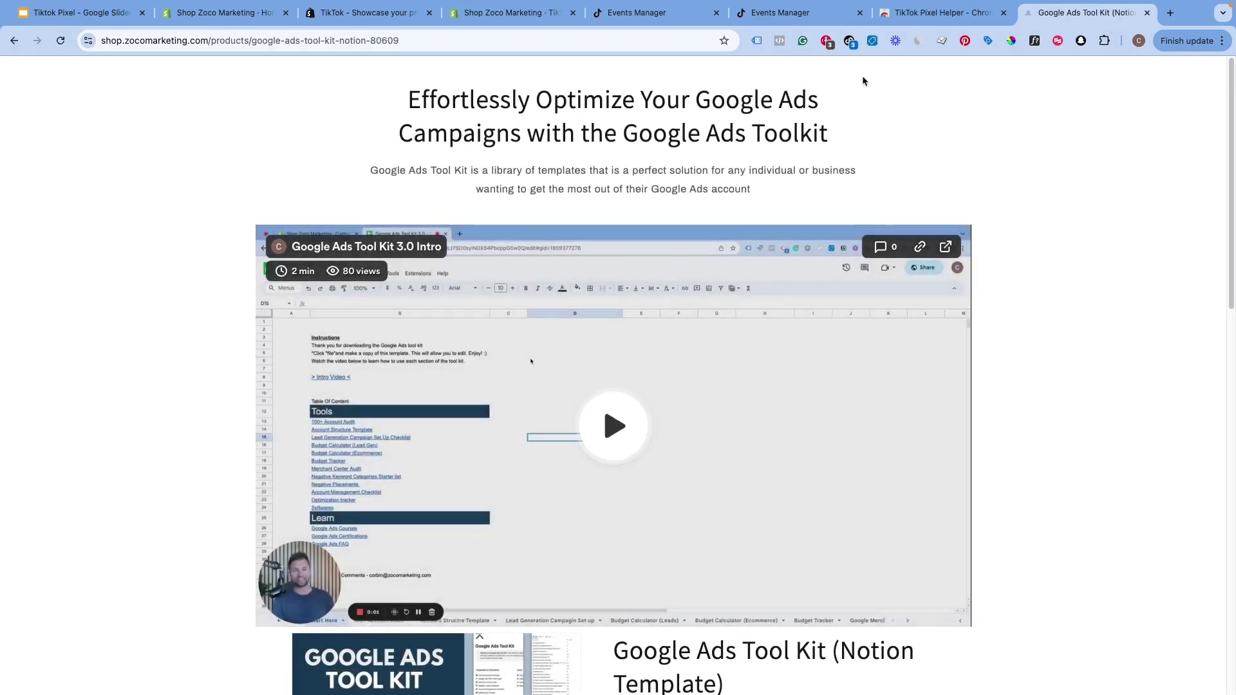
{"action": "left_click", "coordinate": [849, 40]}
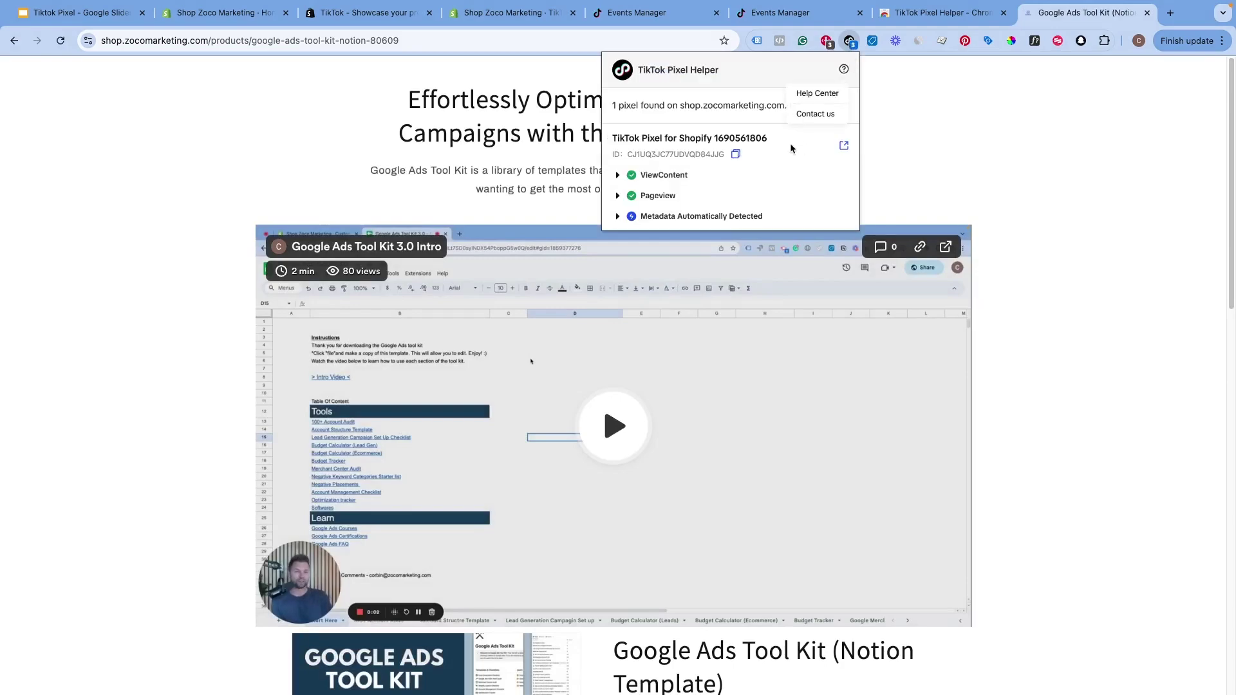
{"action": "left_click", "coordinate": [618, 175]}
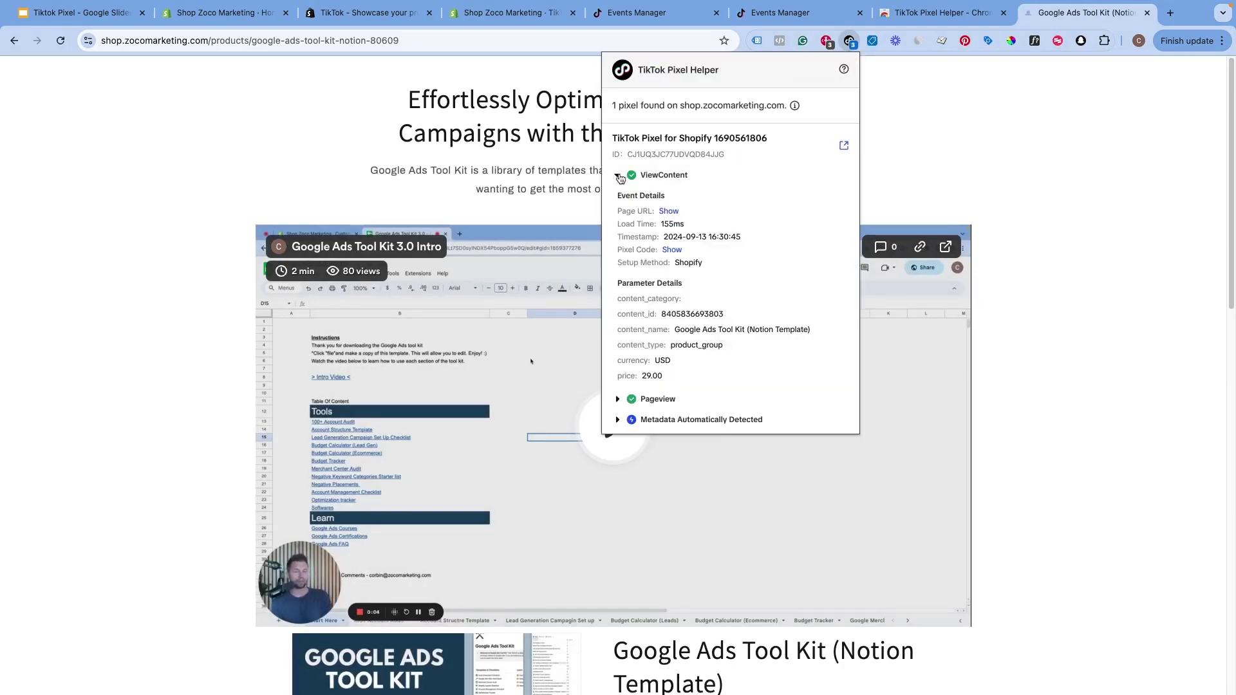
{"action": "scroll", "coordinate": [131, 393], "scroll_direction": "down", "scroll_amount": 1}
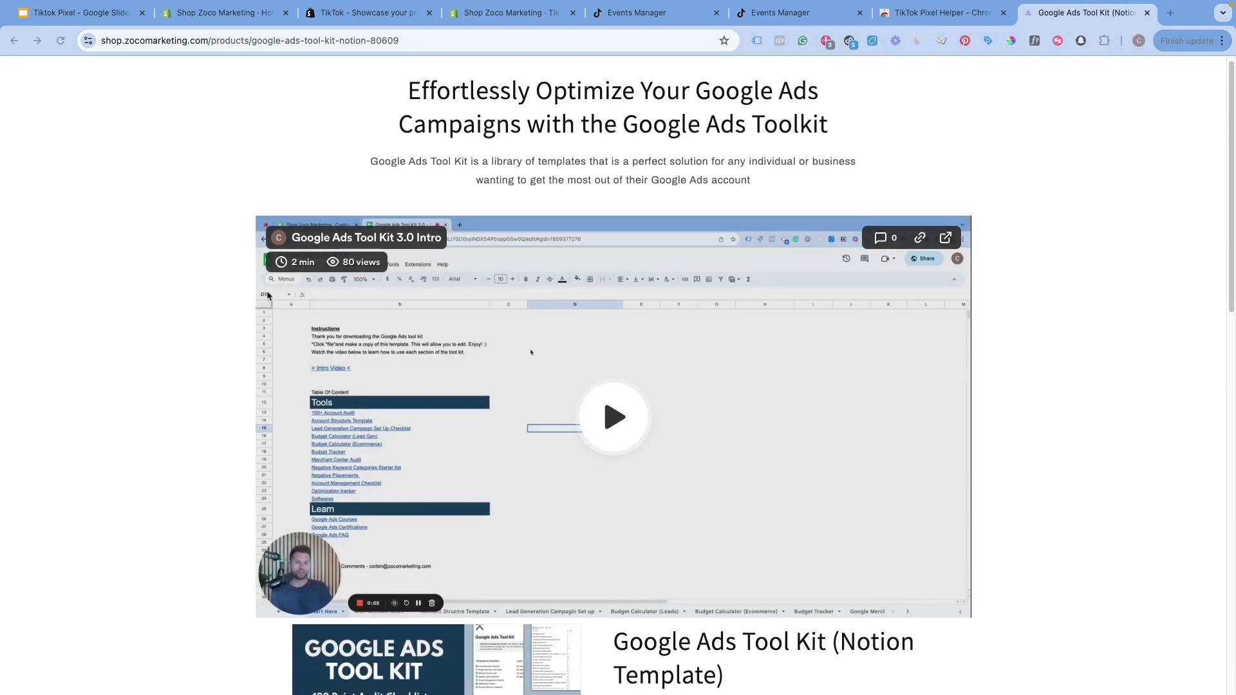
{"action": "scroll", "coordinate": [383, 329], "scroll_direction": "down", "scroll_amount": 7}
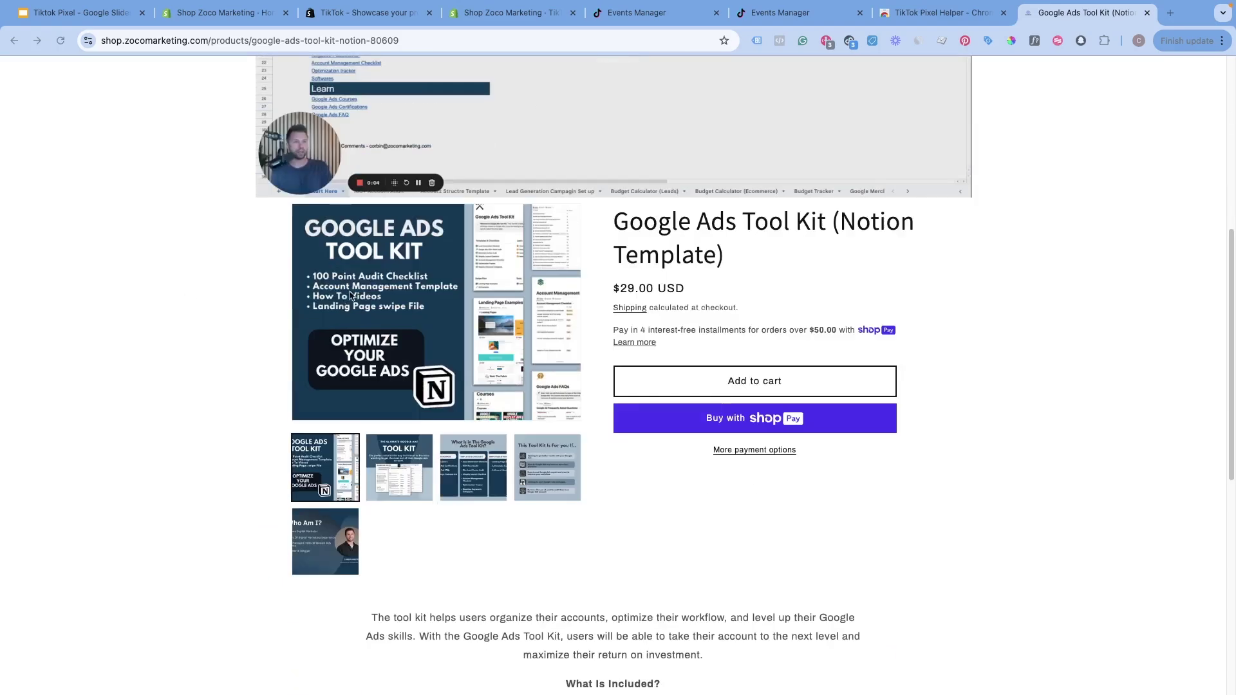
{"action": "scroll", "coordinate": [383, 328], "scroll_direction": "down", "scroll_amount": 2}
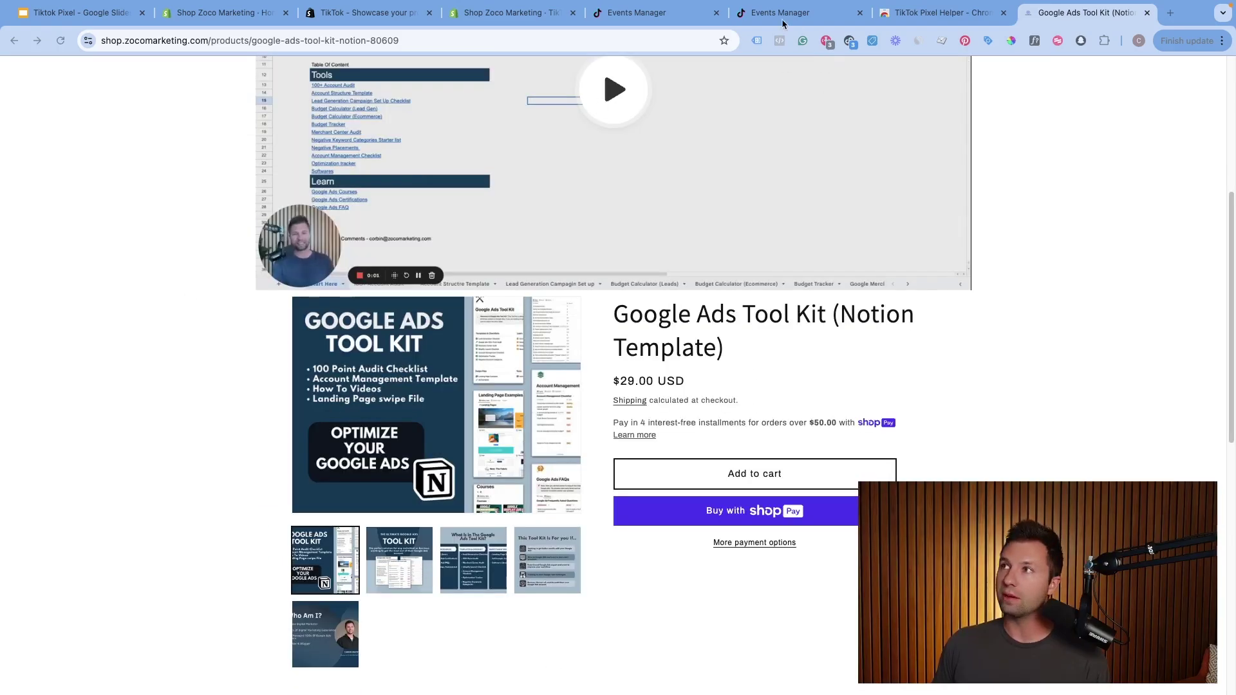
{"action": "left_click", "coordinate": [782, 23]}
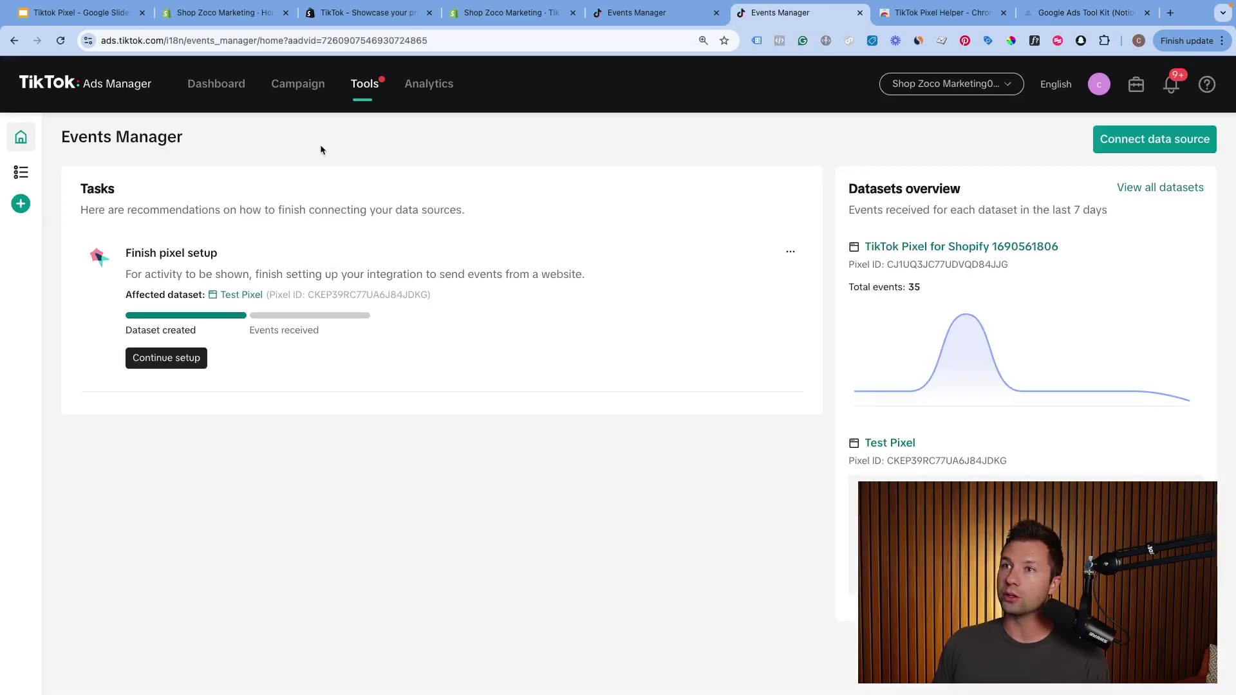
{"action": "mouse_move", "coordinate": [363, 91]}
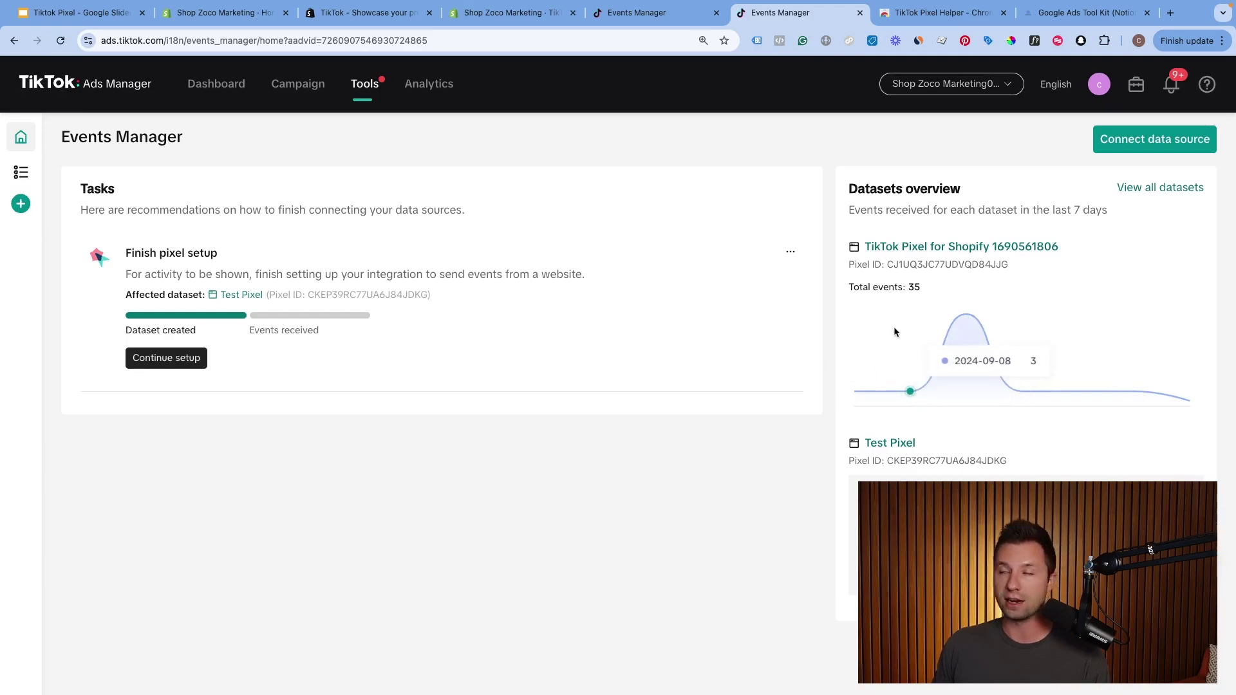
{"action": "left_click", "coordinate": [917, 249]}
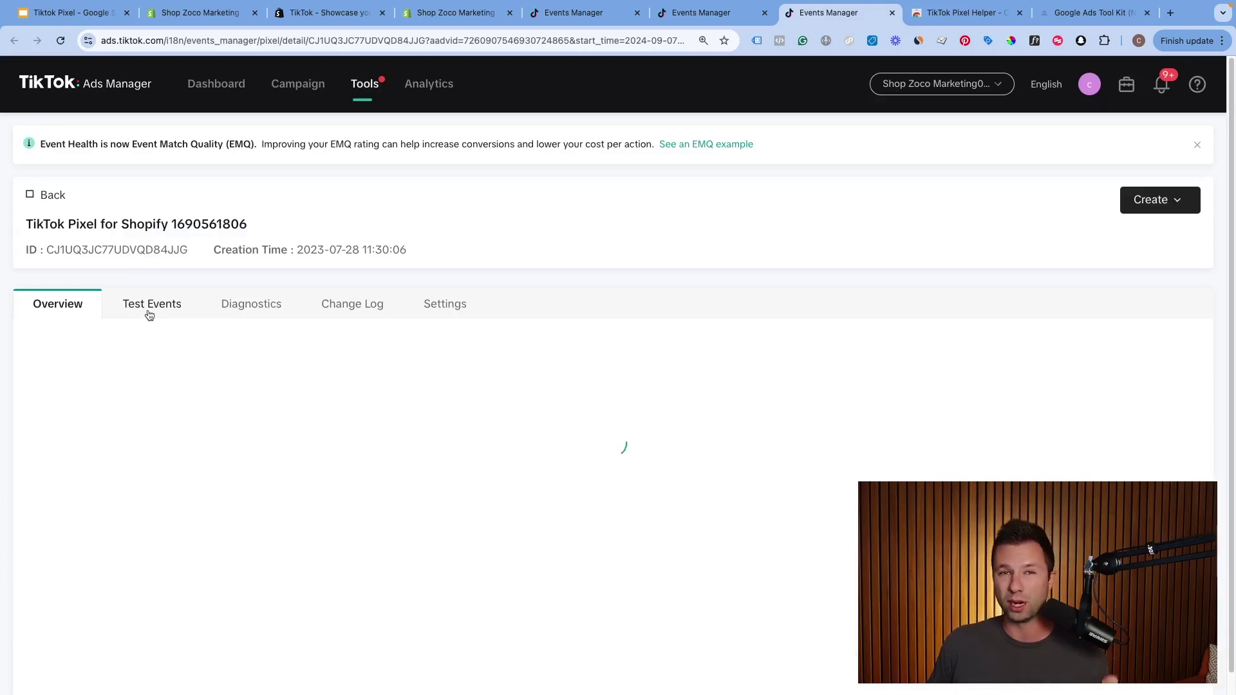
{"action": "scroll", "coordinate": [344, 387], "scroll_direction": "down", "scroll_amount": 5}
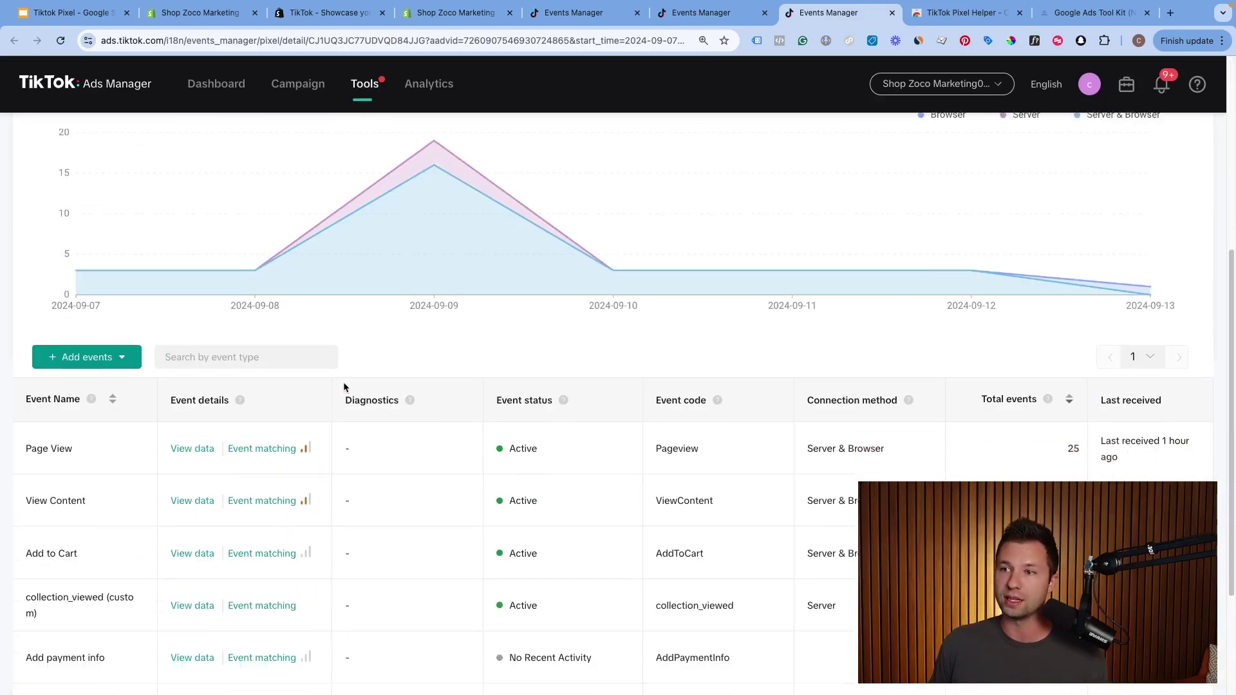
{"action": "scroll", "coordinate": [344, 387], "scroll_direction": "down", "scroll_amount": 3}
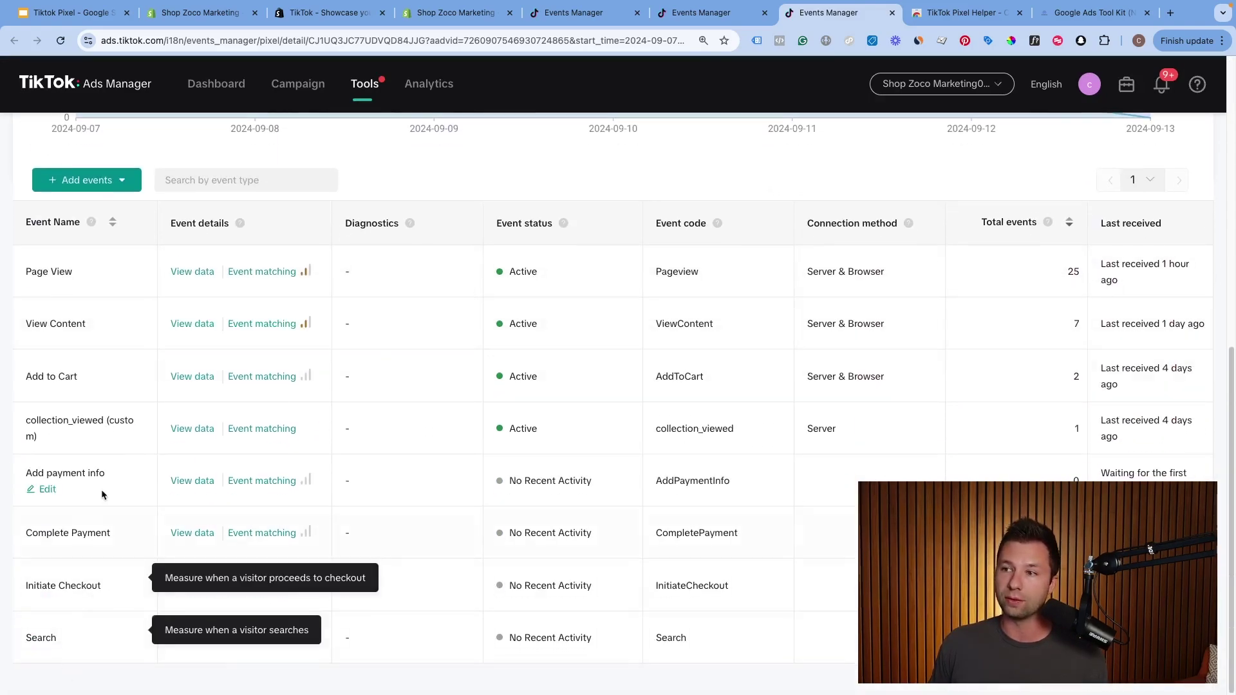